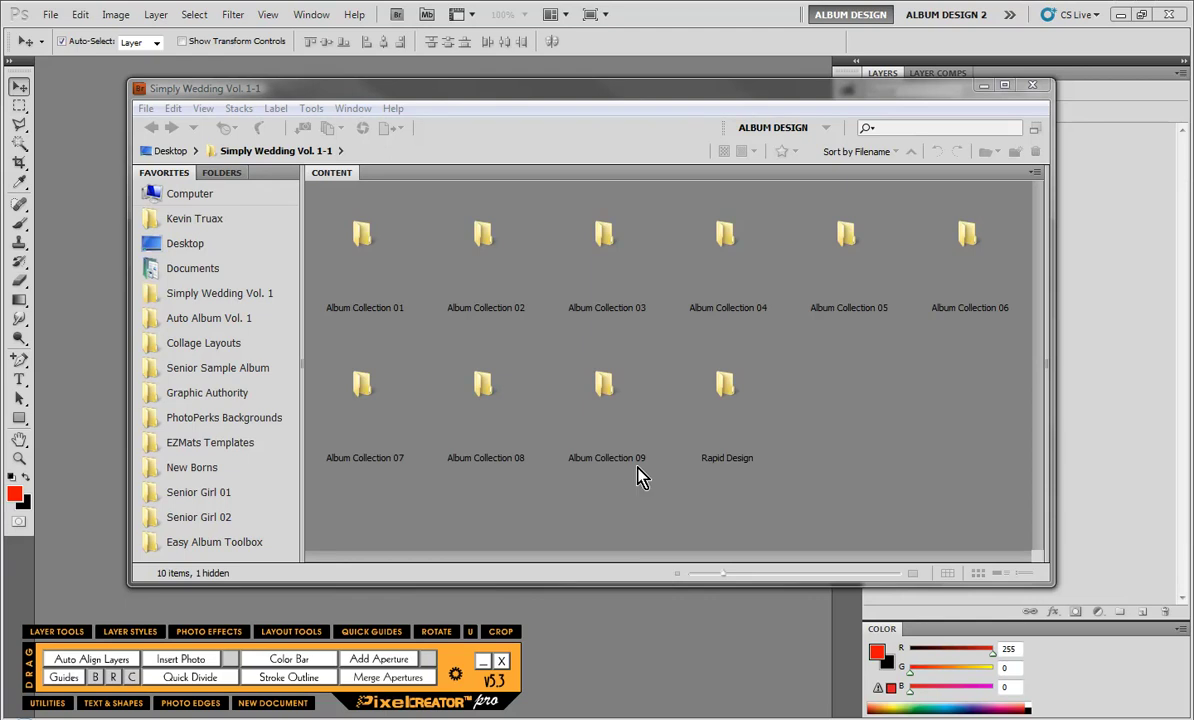
Browse the spread templates of Album Collection 03 and return to the Simply Wedding Vol. 1-1 folder.
{"action": "double_click", "coordinate": [610, 252]}
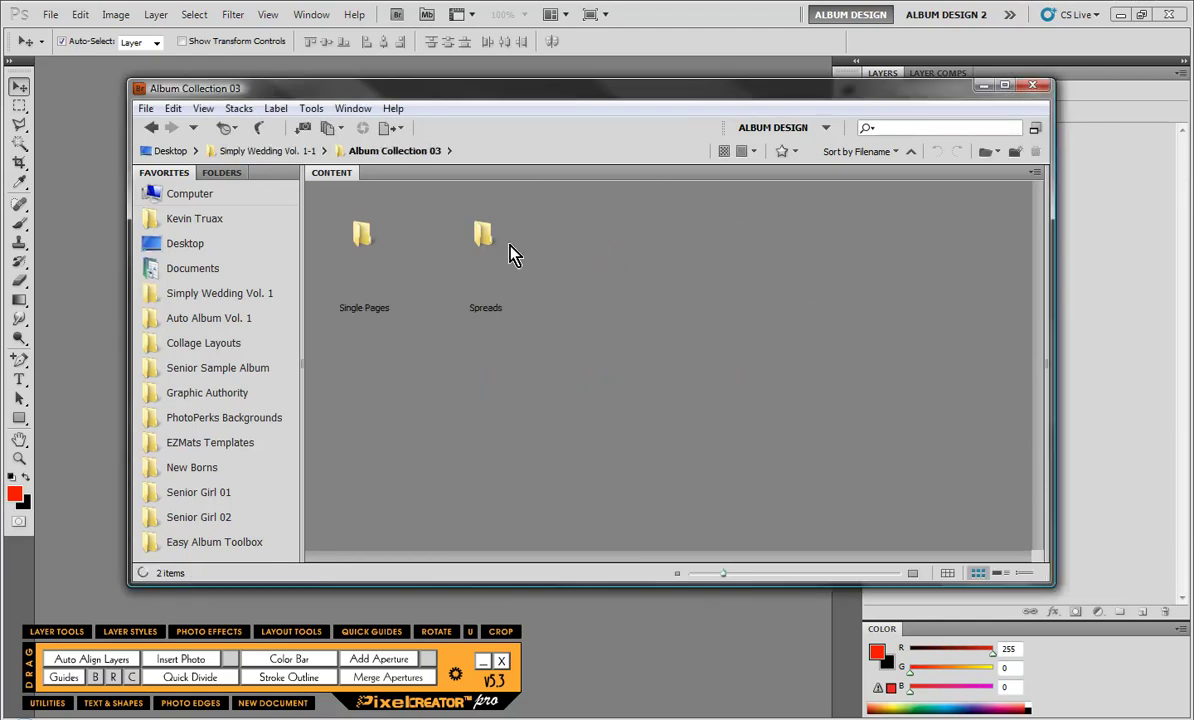
{"action": "left_click", "coordinate": [508, 245]}
{"action": "double_click", "coordinate": [508, 245]}
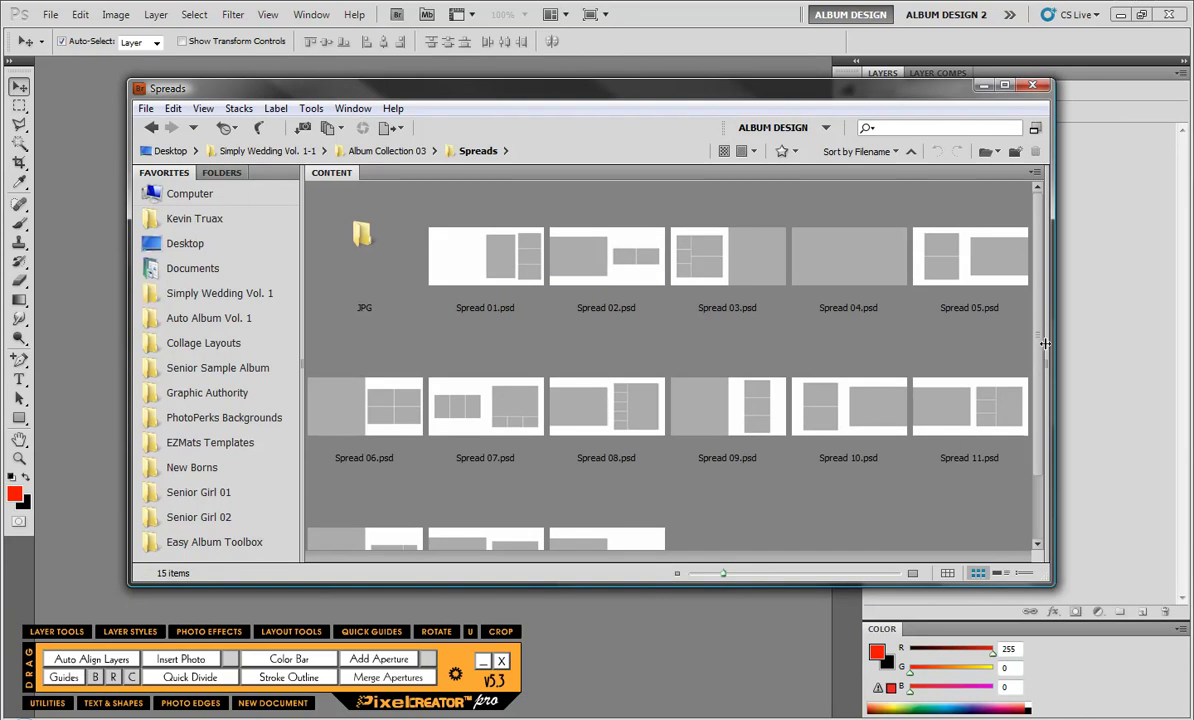
{"action": "left_click_drag", "start_coordinate": [1040, 370], "coordinate": [981, 325]}
{"action": "key", "text": "ctrl+Up"}
{"action": "key", "text": "ctrl+Up"}
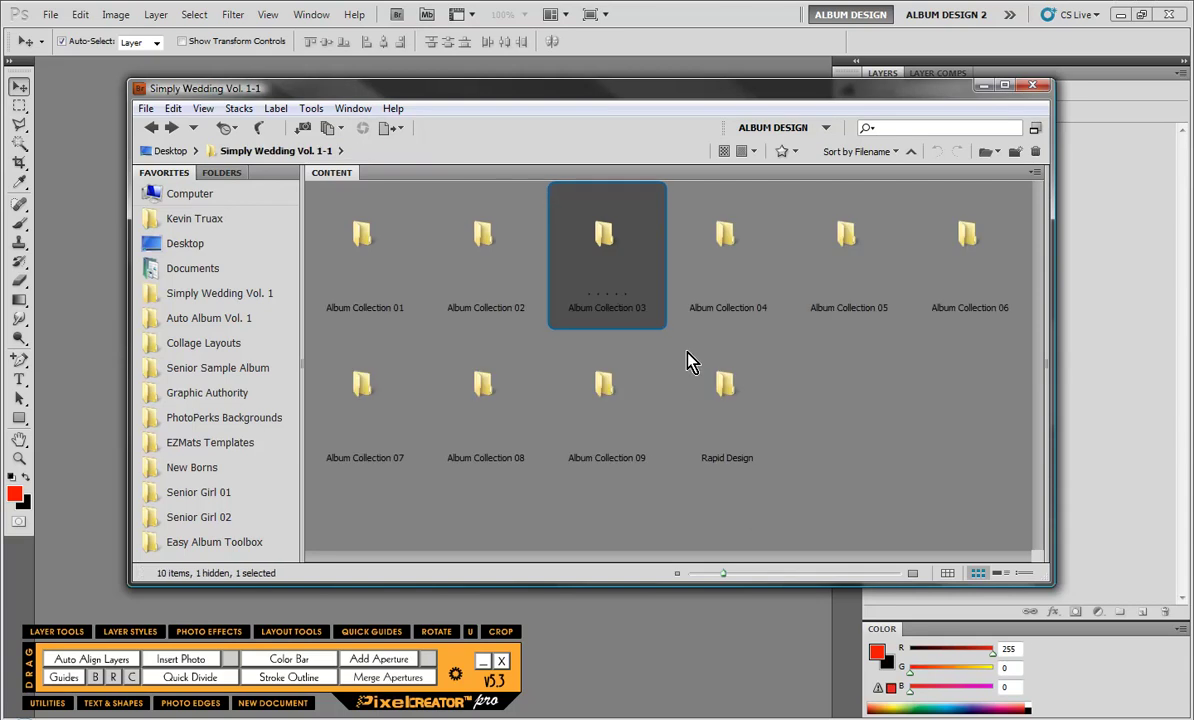
Browse the spread templates of Album Collection 04 and return to the list of album collections.
{"action": "left_click", "coordinate": [735, 237]}
{"action": "double_click", "coordinate": [735, 237]}
{"action": "double_click", "coordinate": [500, 241]}
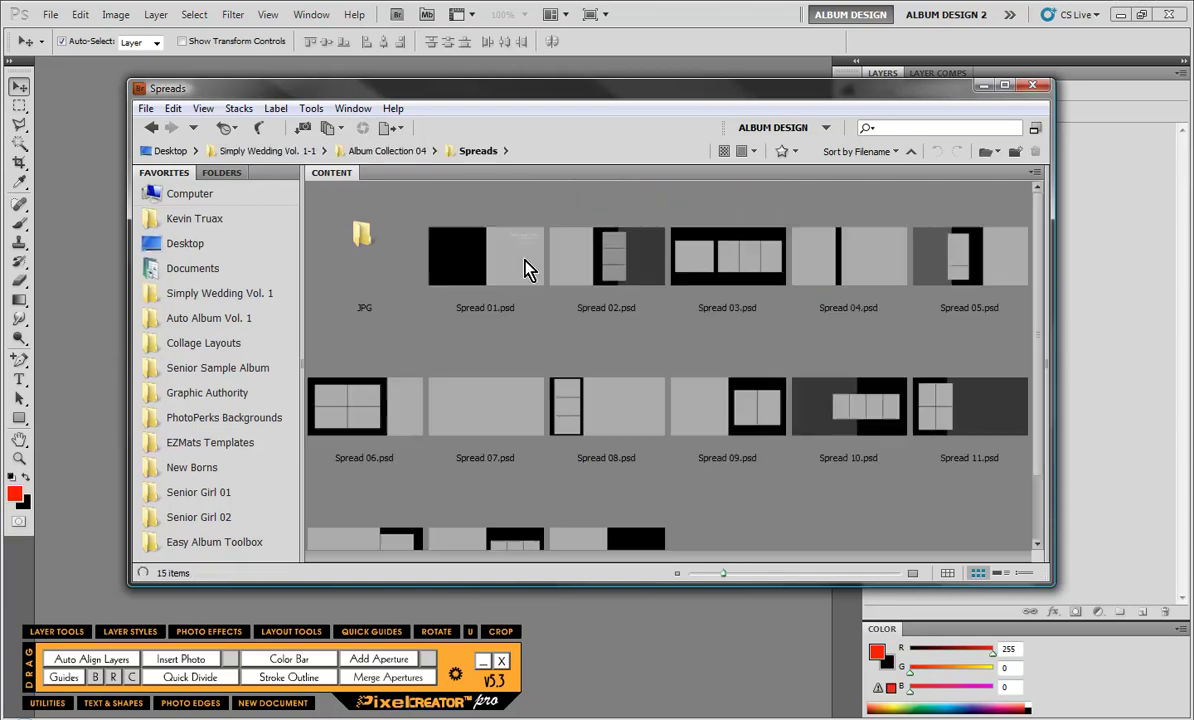
{"action": "left_click_drag", "start_coordinate": [1039, 354], "coordinate": [1045, 426]}
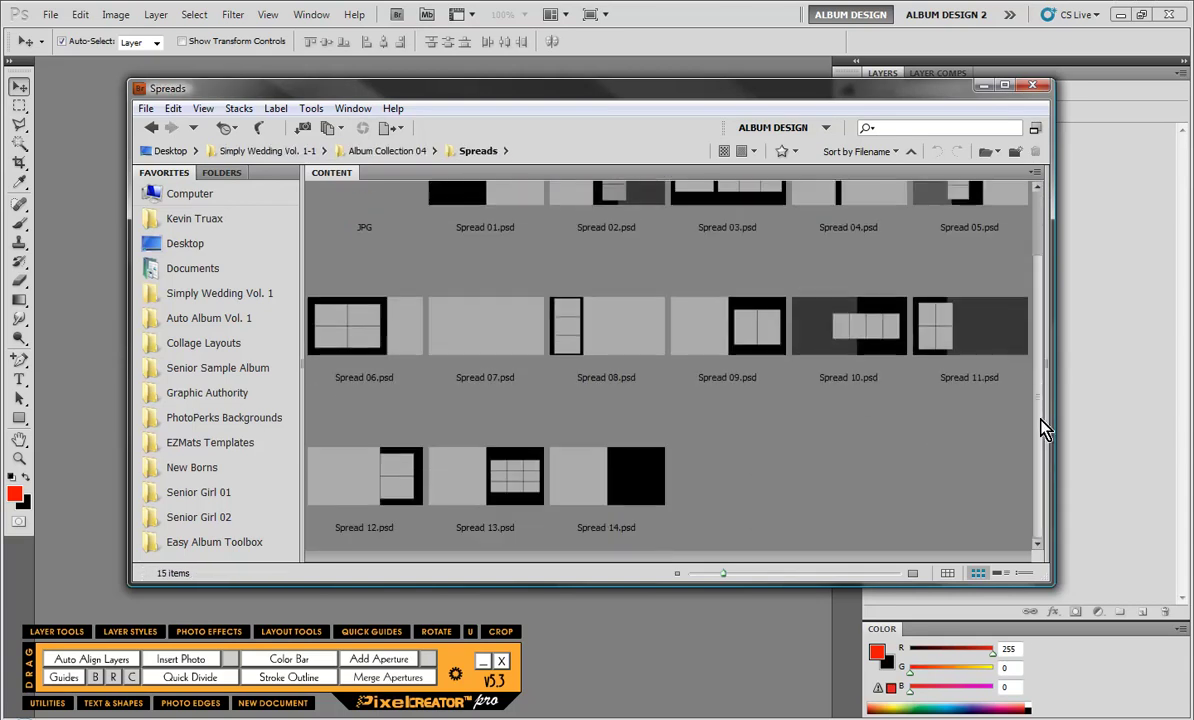
{"action": "key", "text": "ctrl+Up"}
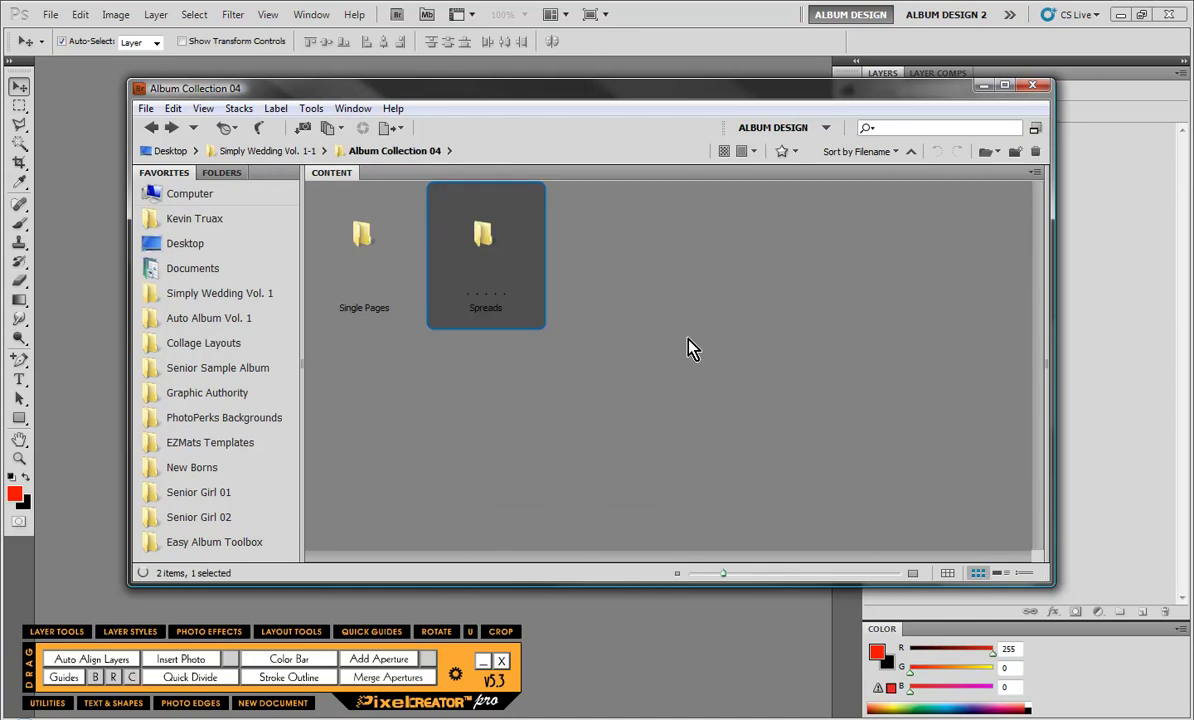
{"action": "key", "text": "ctrl+Up"}
Browse the spread templates of Album Collection 05 and go back up to its collection folder.
{"action": "double_click", "coordinate": [847, 236]}
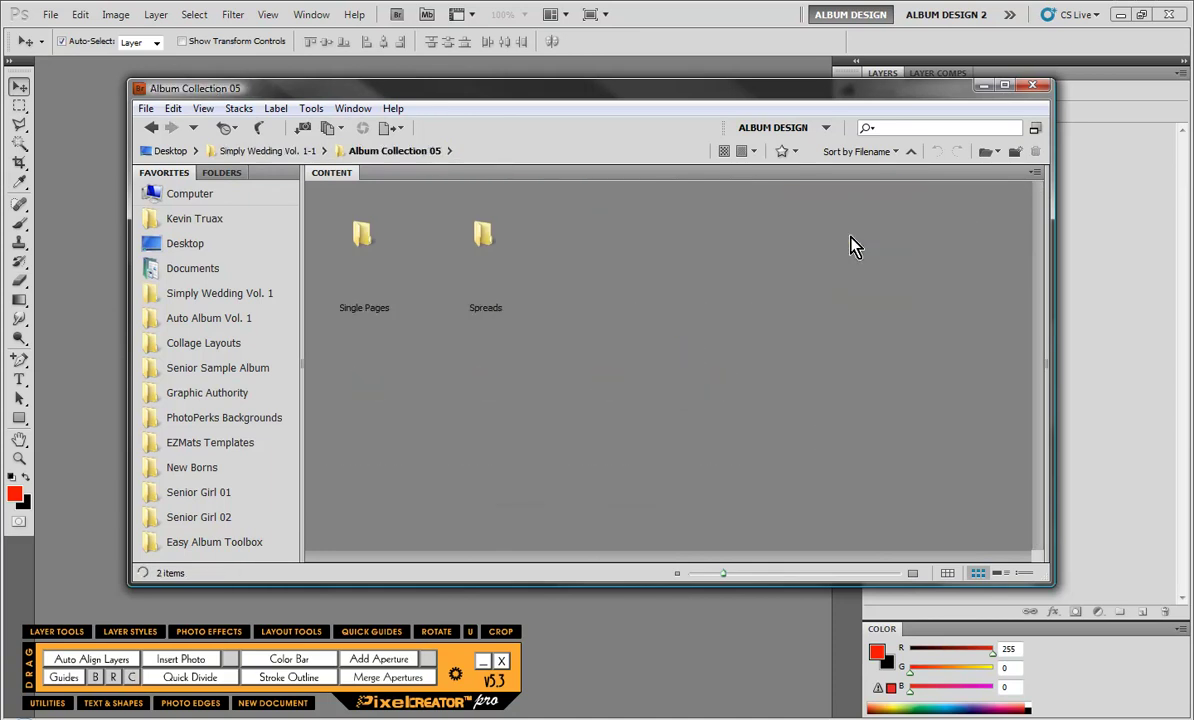
{"action": "left_click", "coordinate": [460, 232]}
{"action": "double_click", "coordinate": [458, 230]}
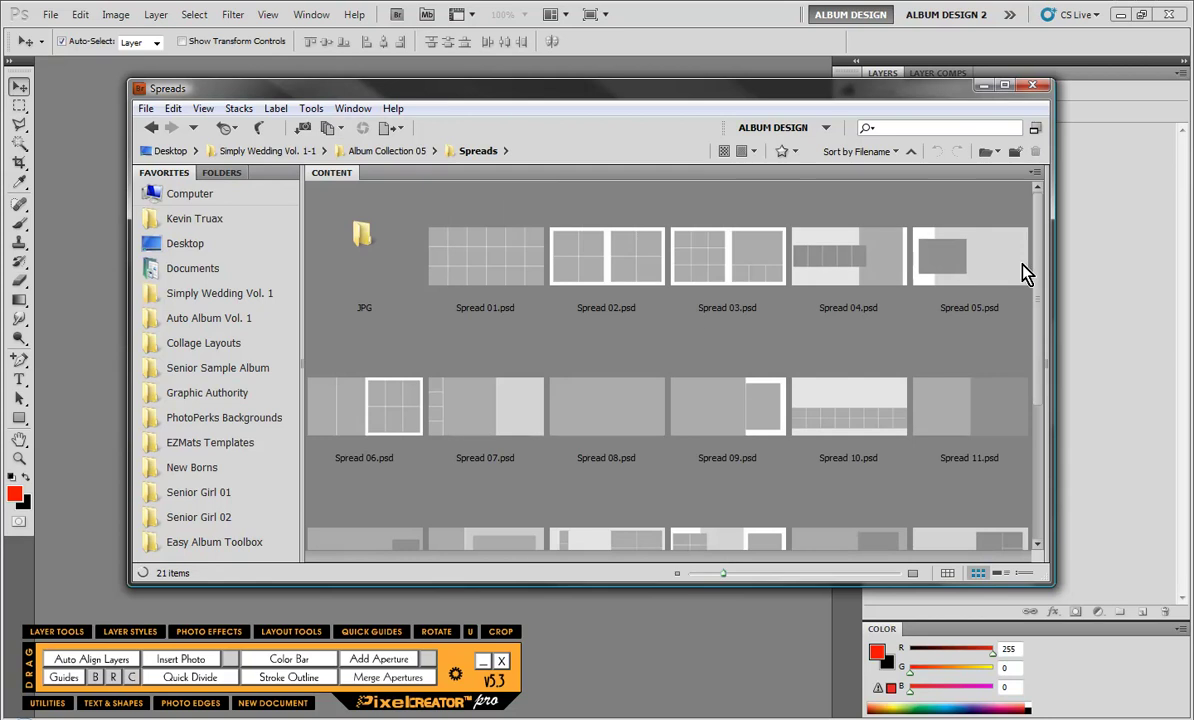
{"action": "mouse_move", "coordinate": [1033, 265]}
{"action": "left_mouse_down"}
{"action": "mouse_move", "coordinate": [1058, 405]}
{"action": "mouse_move", "coordinate": [1050, 265]}
{"action": "left_mouse_up"}
{"action": "key", "text": "ctrl+Up"}
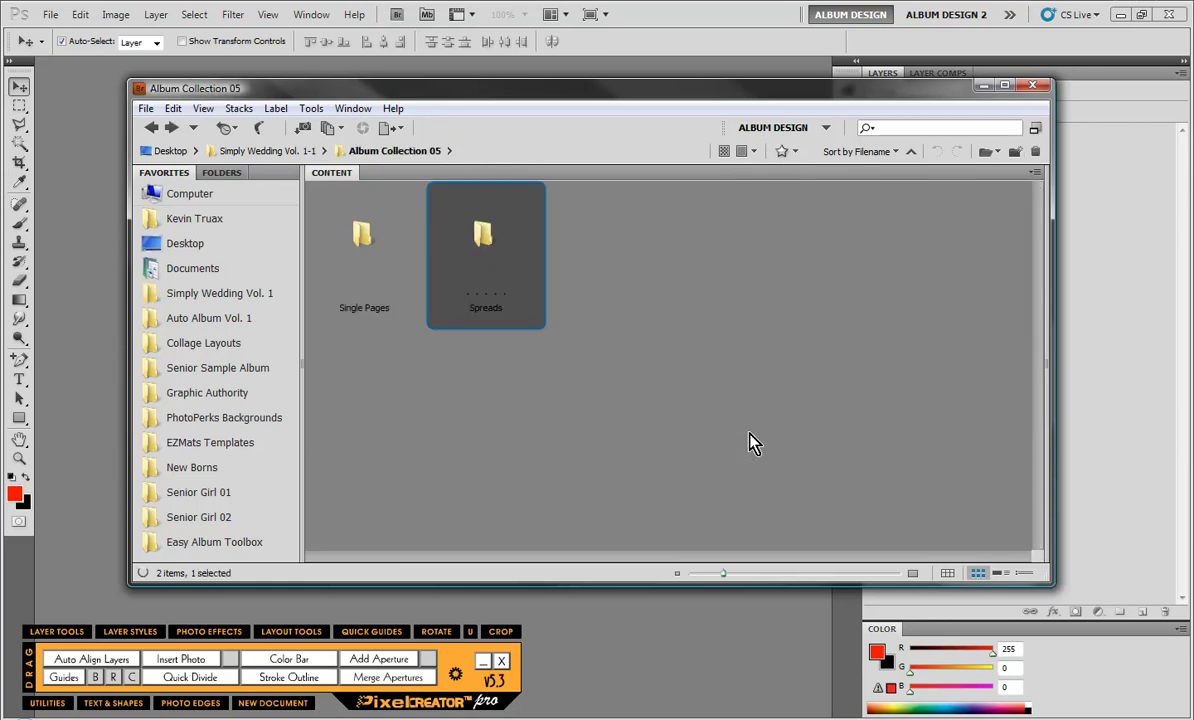
Open the Album Collection Vol. 1 folder inside the favorite Simply Wedding Vol. 1.
{"action": "left_click", "coordinate": [245, 293]}
{"action": "double_click", "coordinate": [360, 235]}
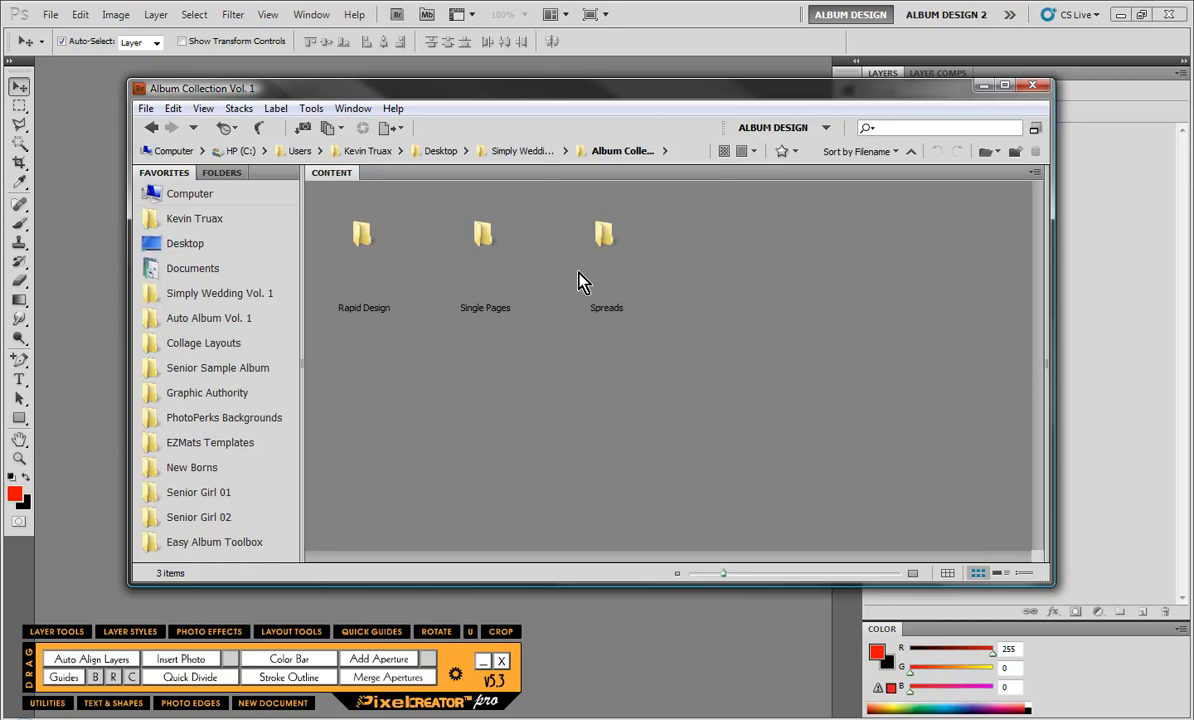
In Photoshop, create a blank 20 × 10 inch, 300 pixels/inch document with a white background and enlarge its window.
{"action": "left_click", "coordinate": [641, 587]}
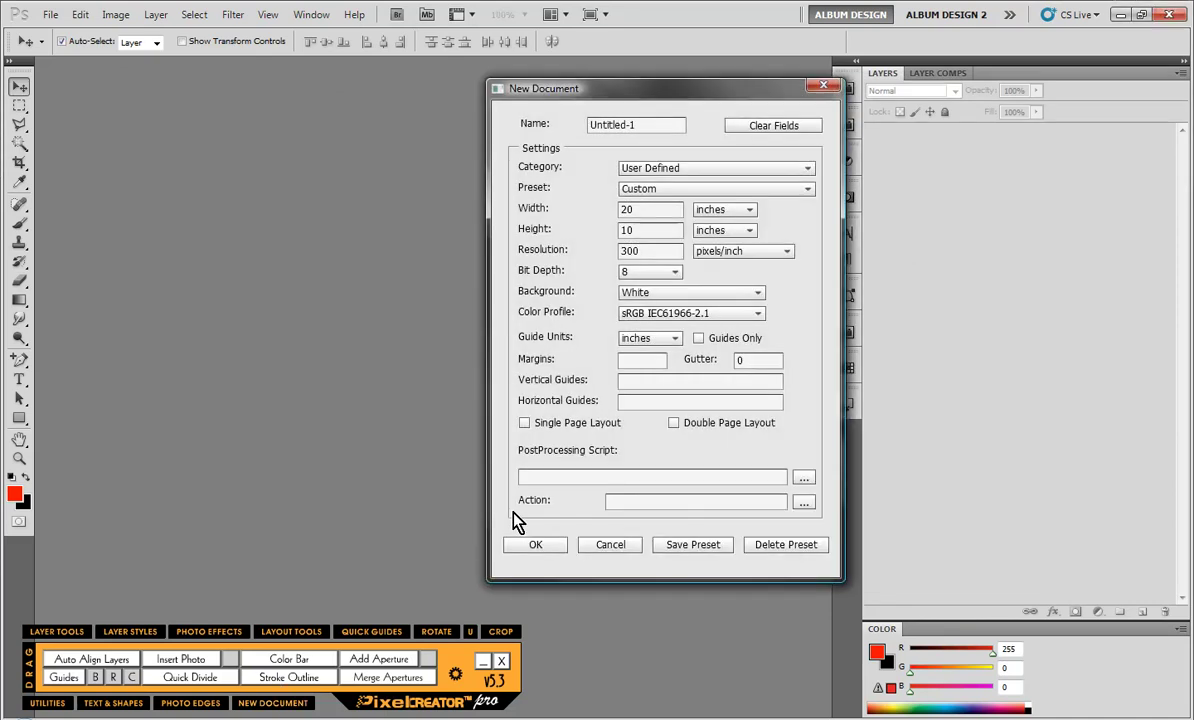
{"action": "left_click", "coordinate": [538, 547]}
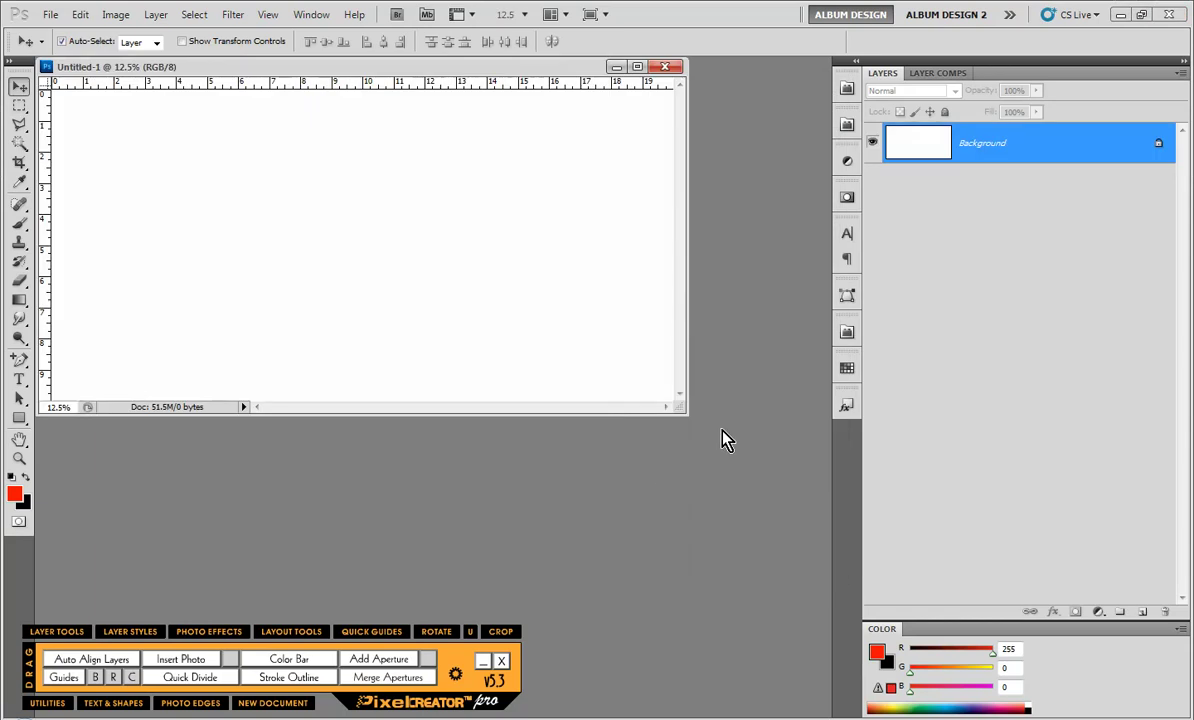
{"action": "left_click_drag", "start_coordinate": [684, 410], "coordinate": [765, 505]}
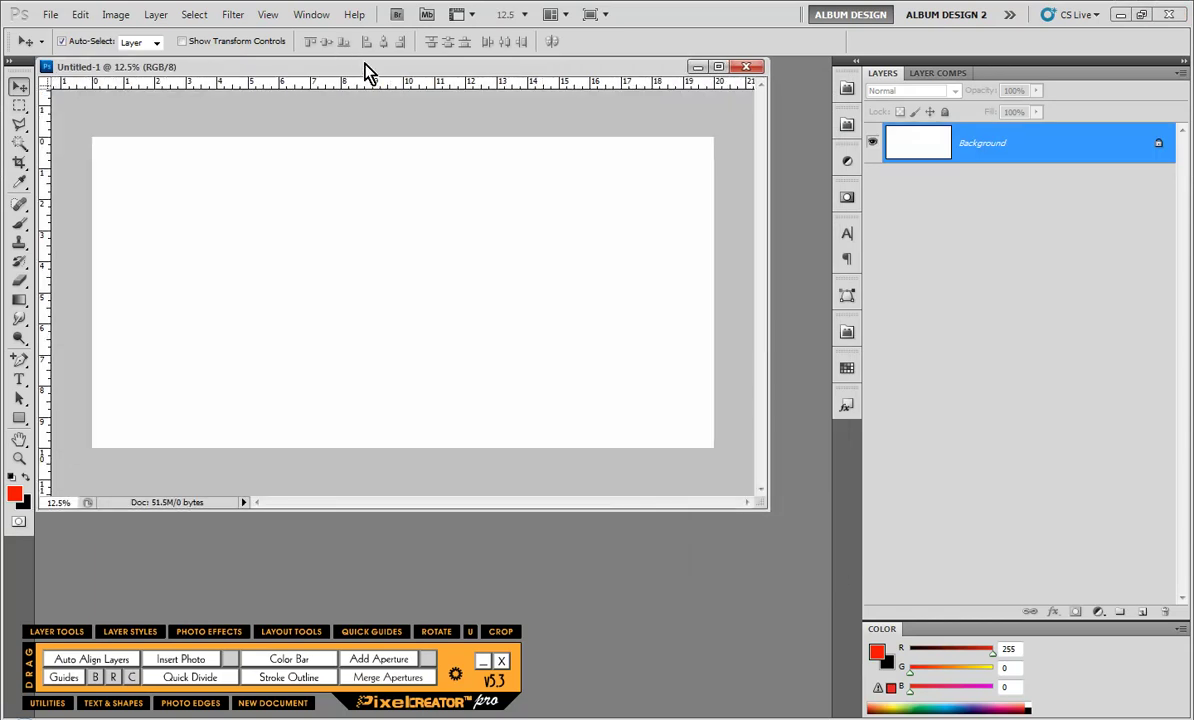
{"action": "left_click_drag", "start_coordinate": [366, 68], "coordinate": [380, 76]}
Switch to Bridge and run Spread 06.jsx from the Spreads folder on the blank document, without inserting photos.
{"action": "key", "text": "ctrl+alt+o"}
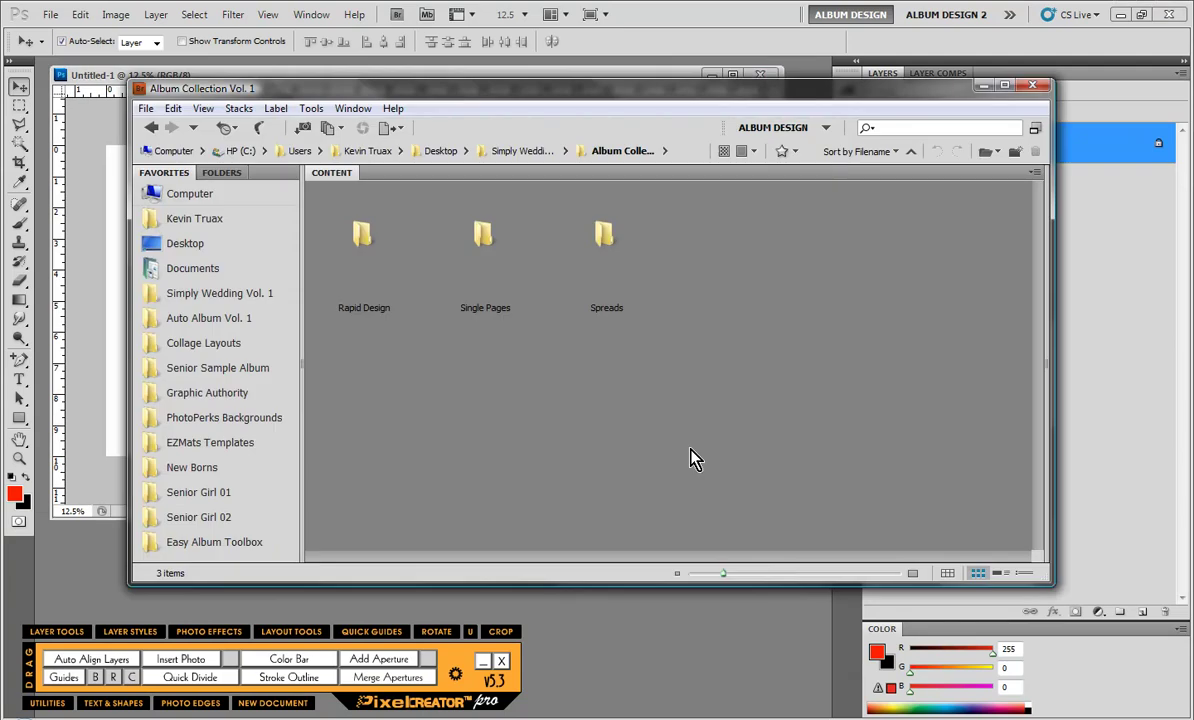
{"action": "double_click", "coordinate": [612, 245]}
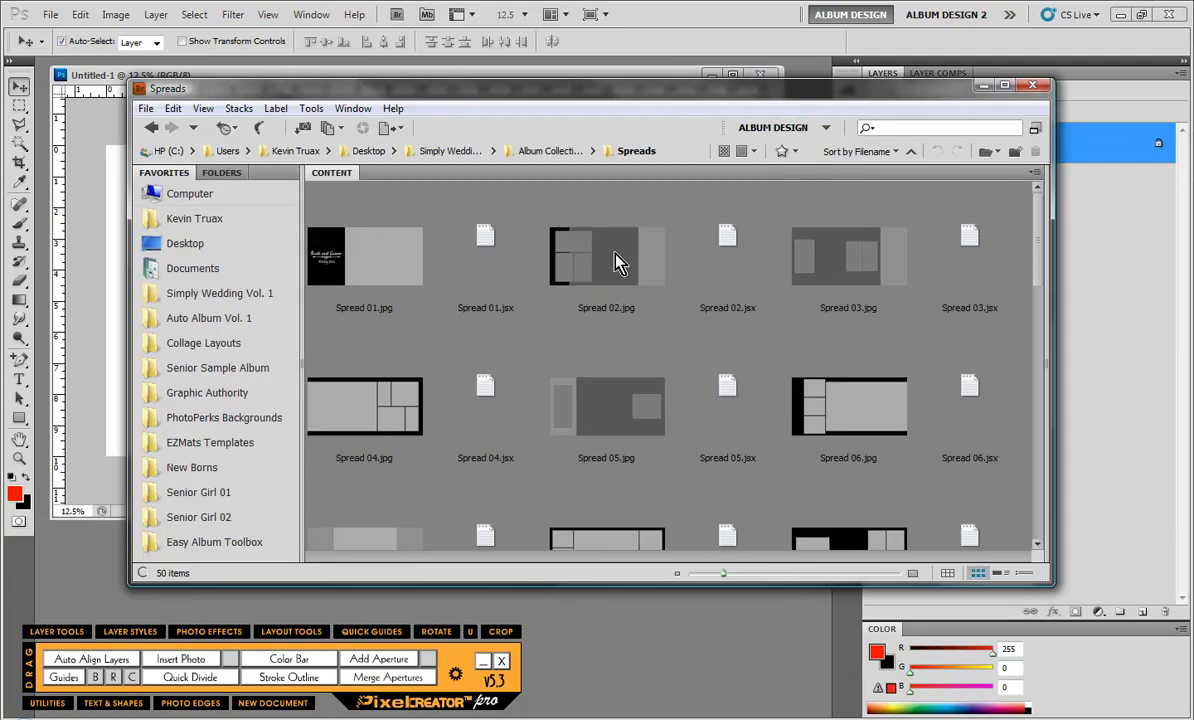
{"action": "left_click", "coordinate": [972, 395]}
{"action": "double_click", "coordinate": [975, 400]}
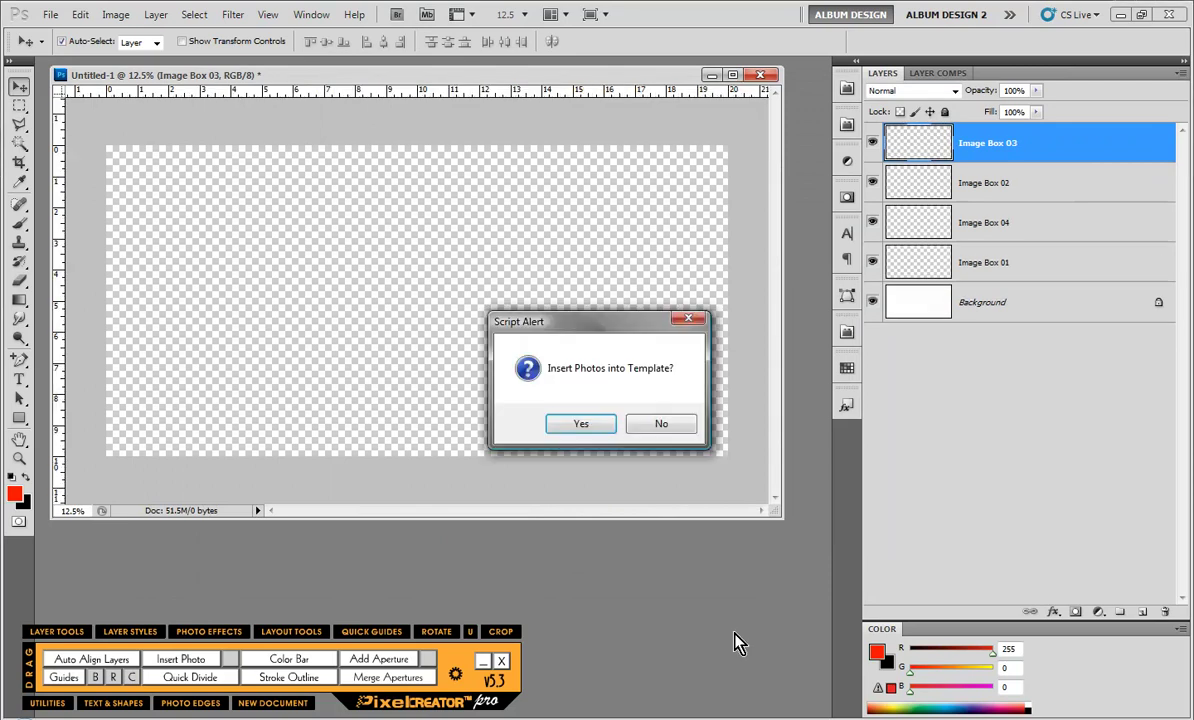
{"action": "left_click", "coordinate": [680, 424]}
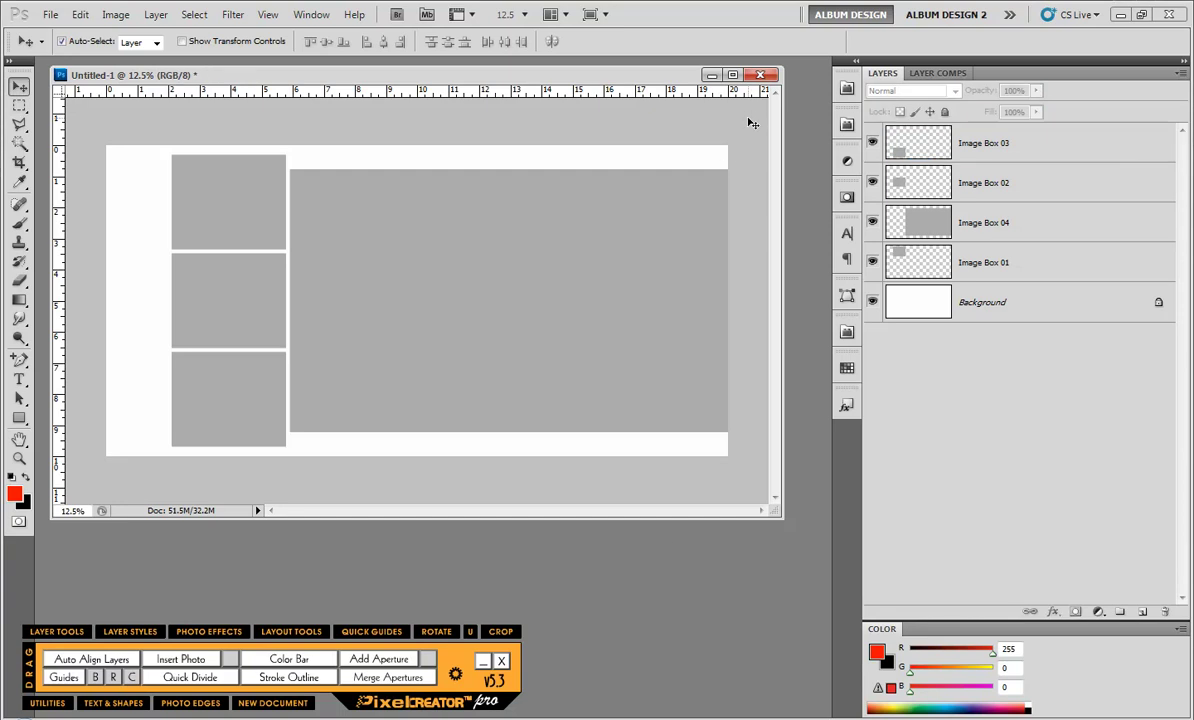
Delete all the image box layers of the spread, leaving only the Background.
{"action": "left_click_drag", "start_coordinate": [757, 120], "coordinate": [235, 413]}
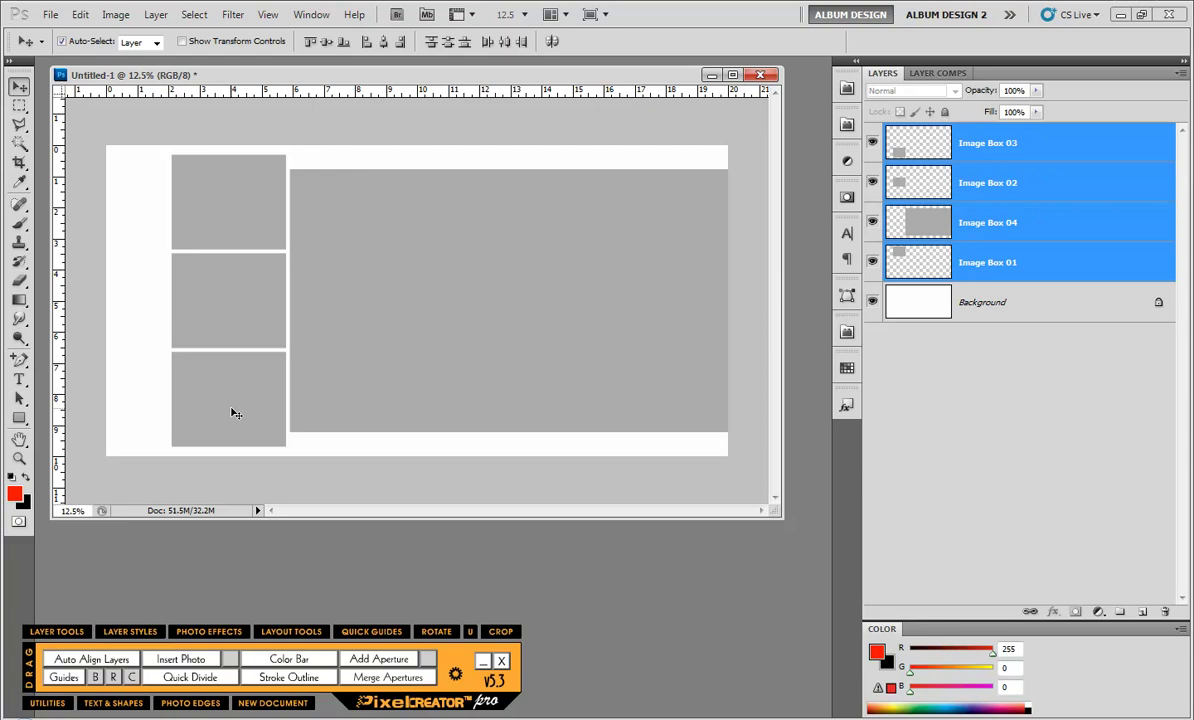
{"action": "key", "text": "Delete"}
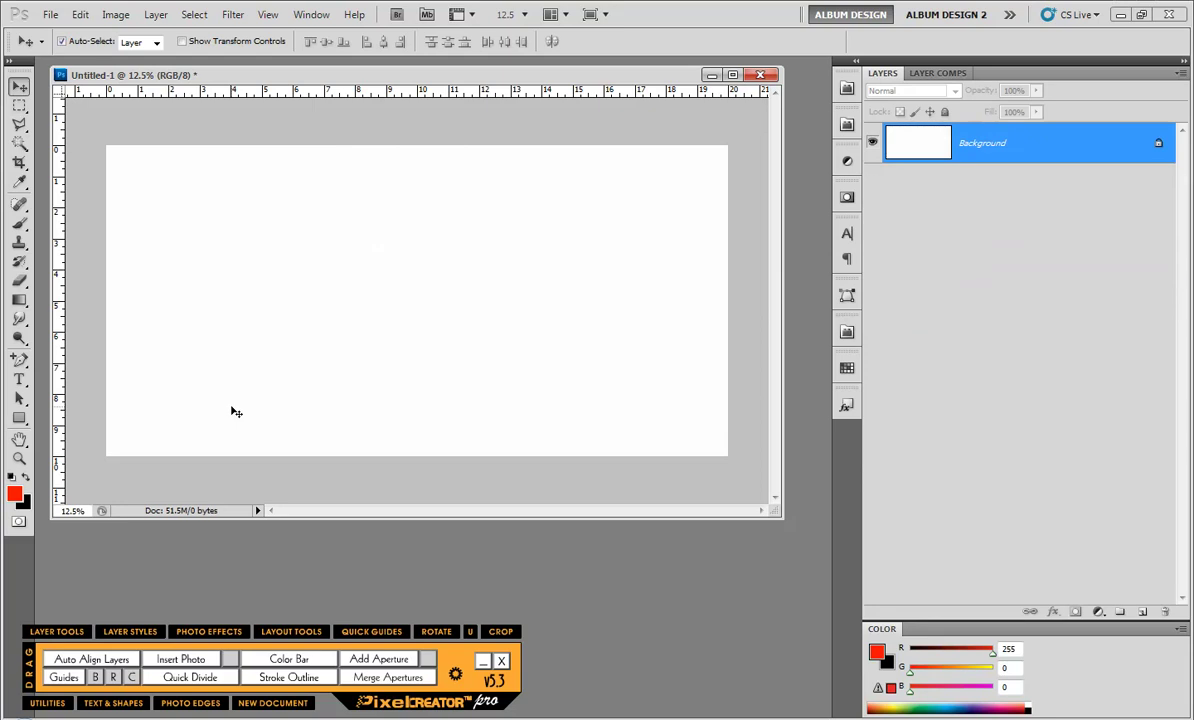
Select the left half of the spread and run Spread 23.jsx from the Single Pages folder in it, without inserting photos.
{"action": "left_click", "coordinate": [19, 105]}
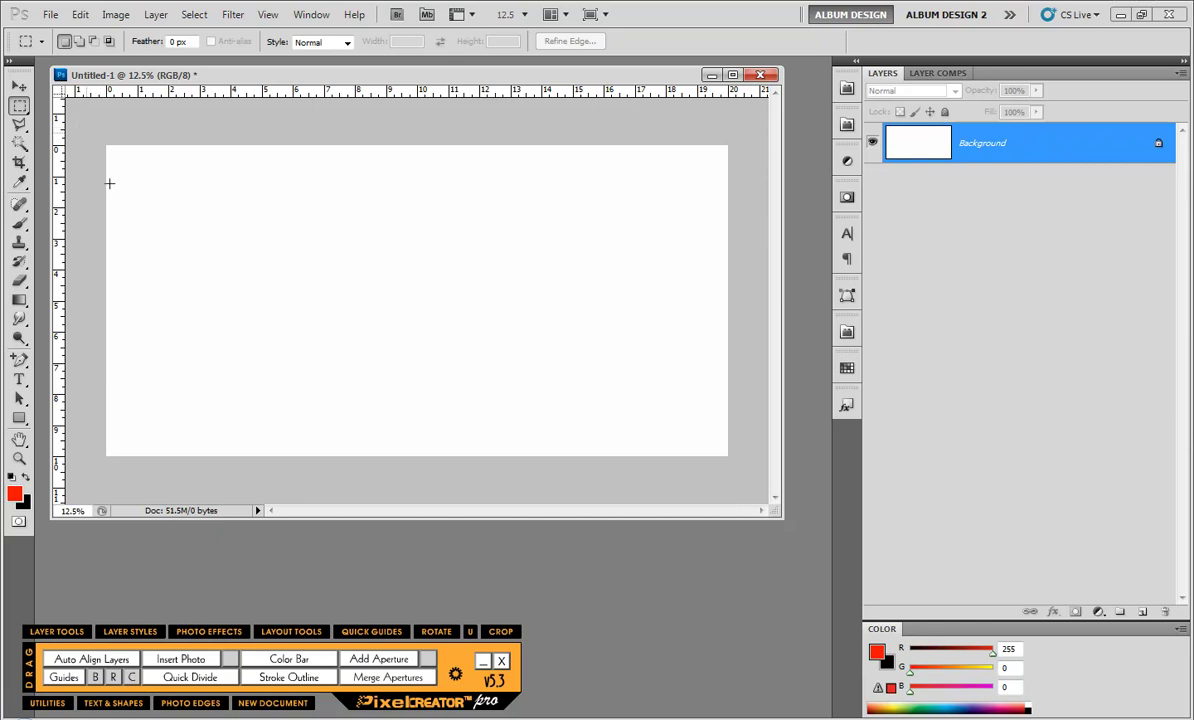
{"action": "left_click_drag", "start_coordinate": [106, 148], "coordinate": [421, 491]}
{"action": "key", "text": "ctrl+alt+o"}
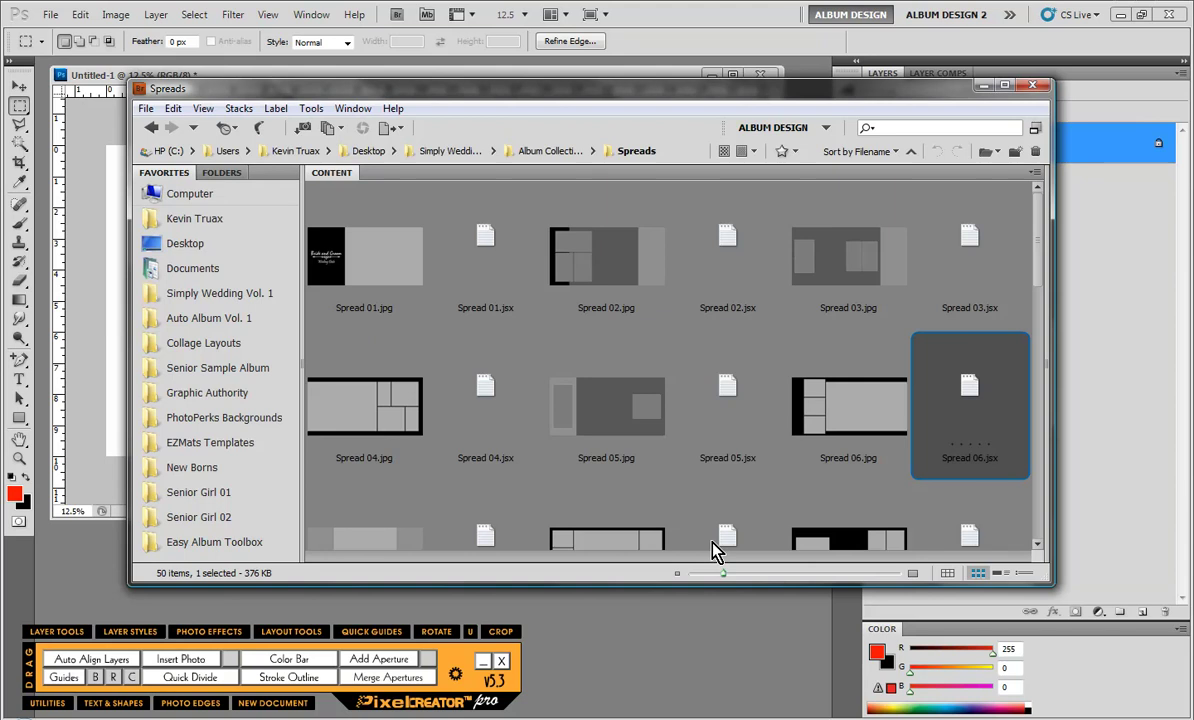
{"action": "key", "text": "ctrl+Up"}
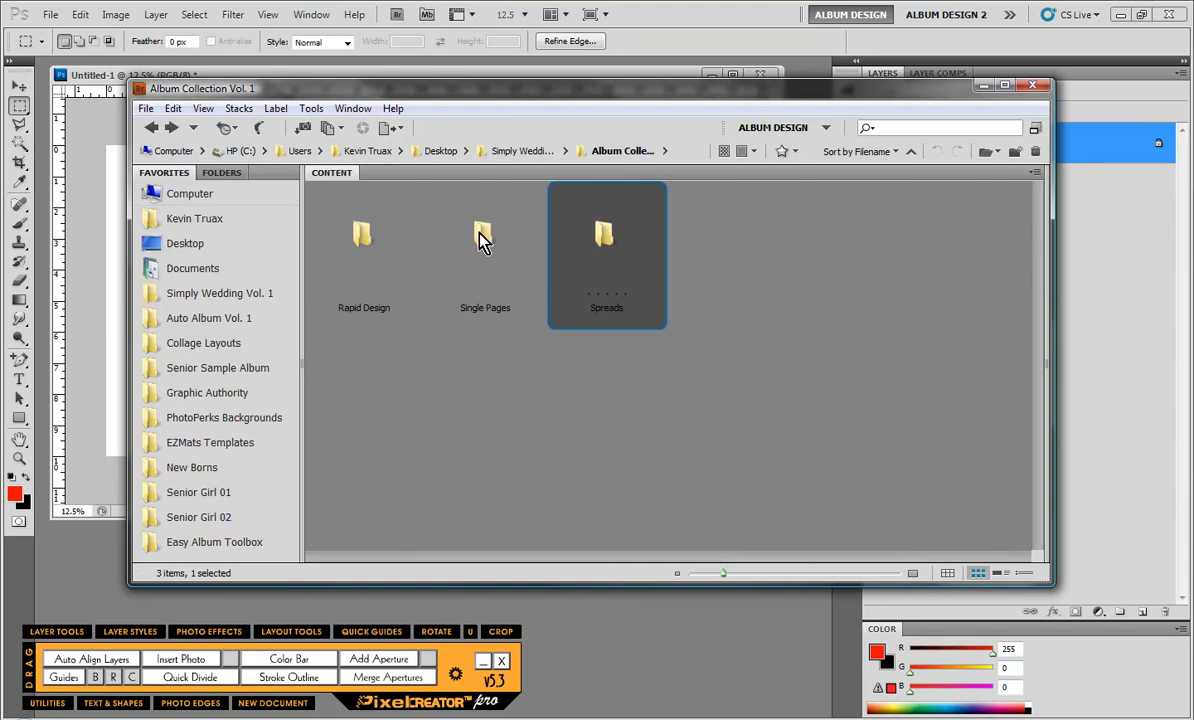
{"action": "double_click", "coordinate": [481, 240]}
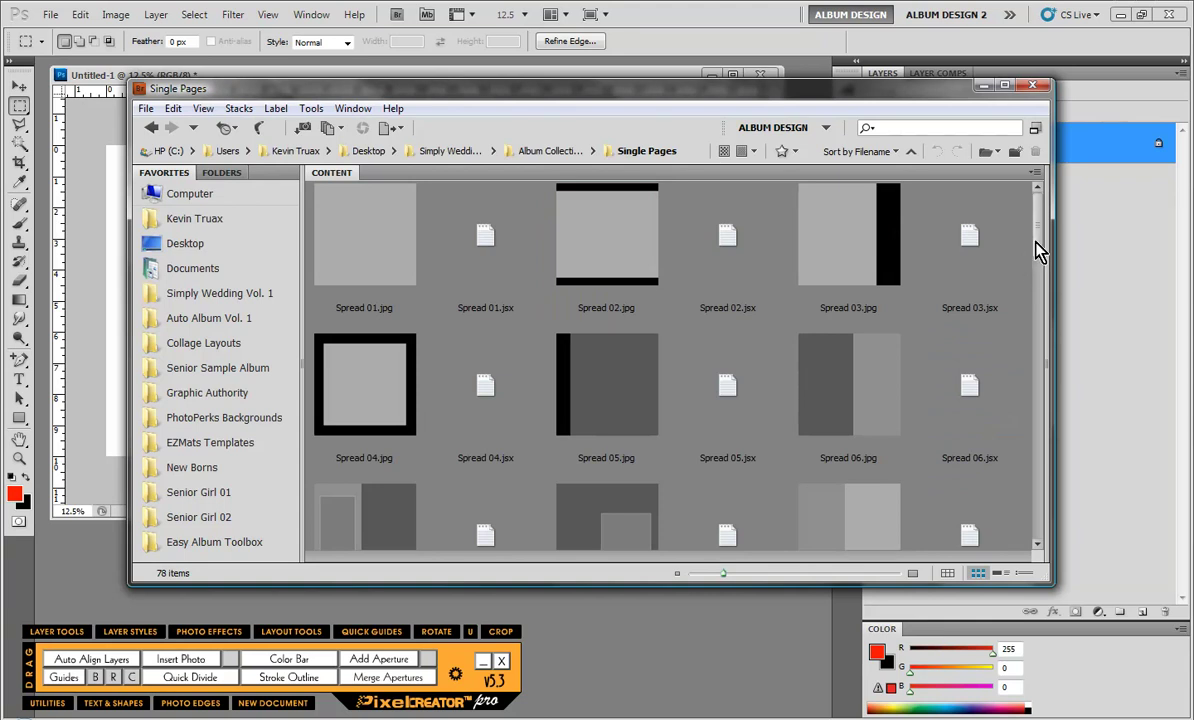
{"action": "left_click_drag", "start_coordinate": [1040, 250], "coordinate": [1066, 420]}
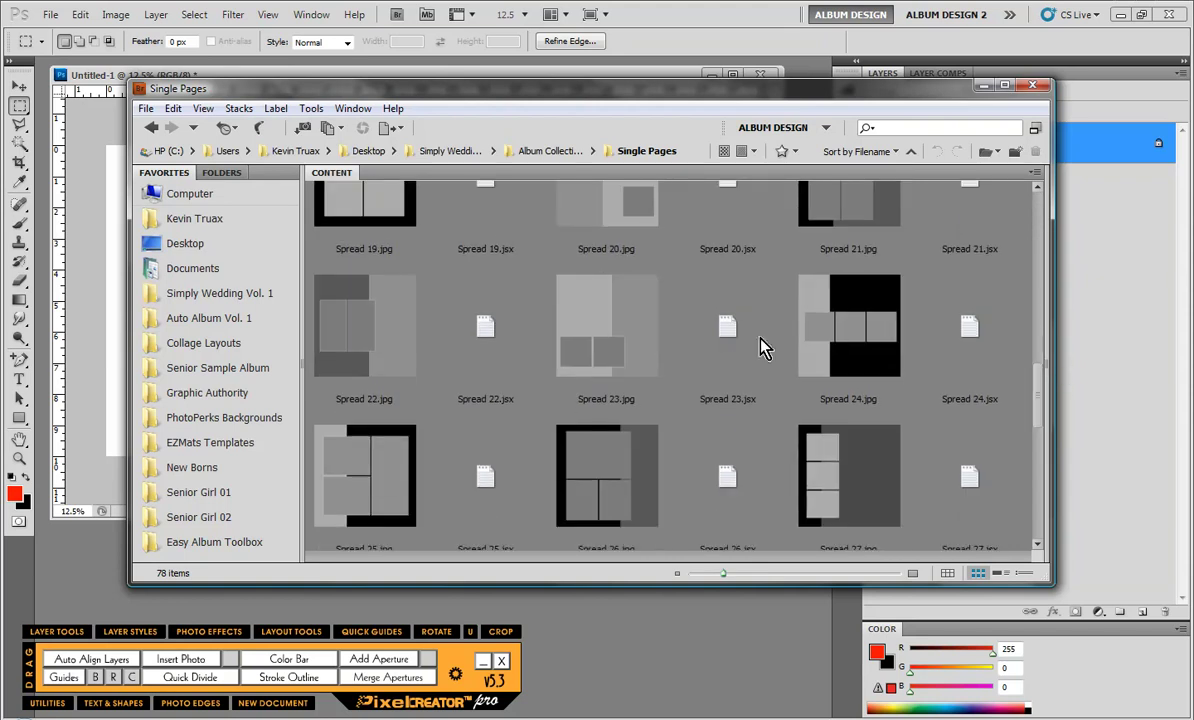
{"action": "double_click", "coordinate": [725, 333]}
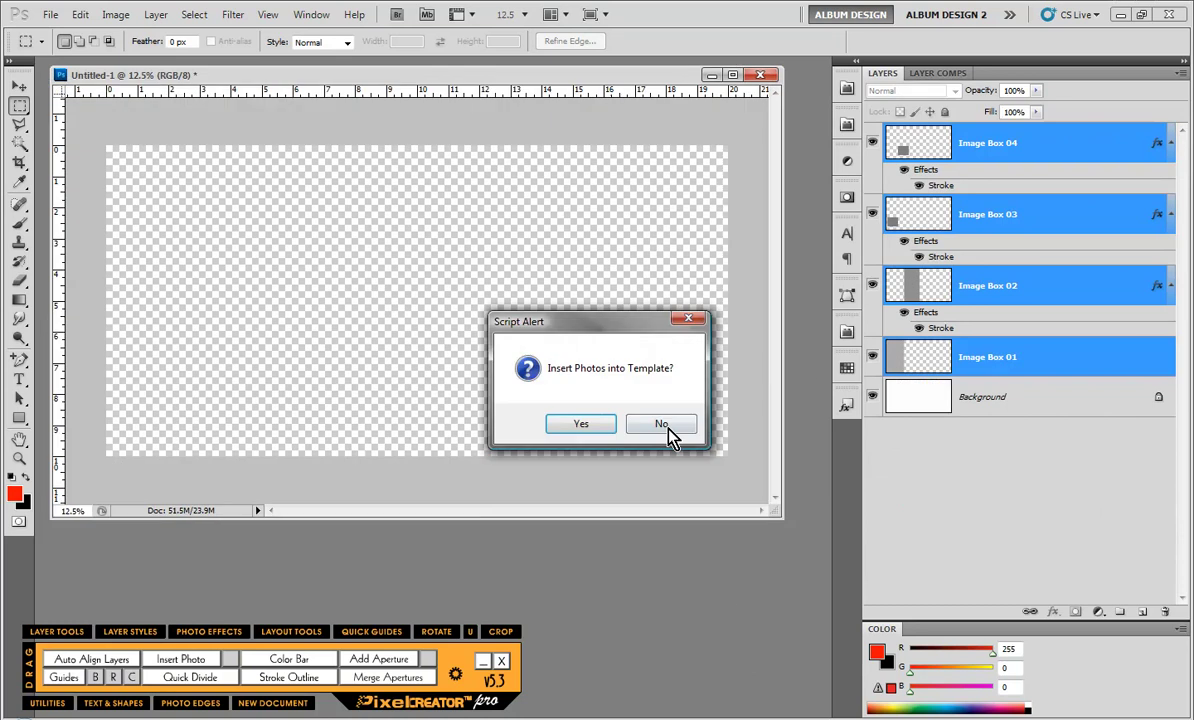
{"action": "left_click", "coordinate": [664, 428]}
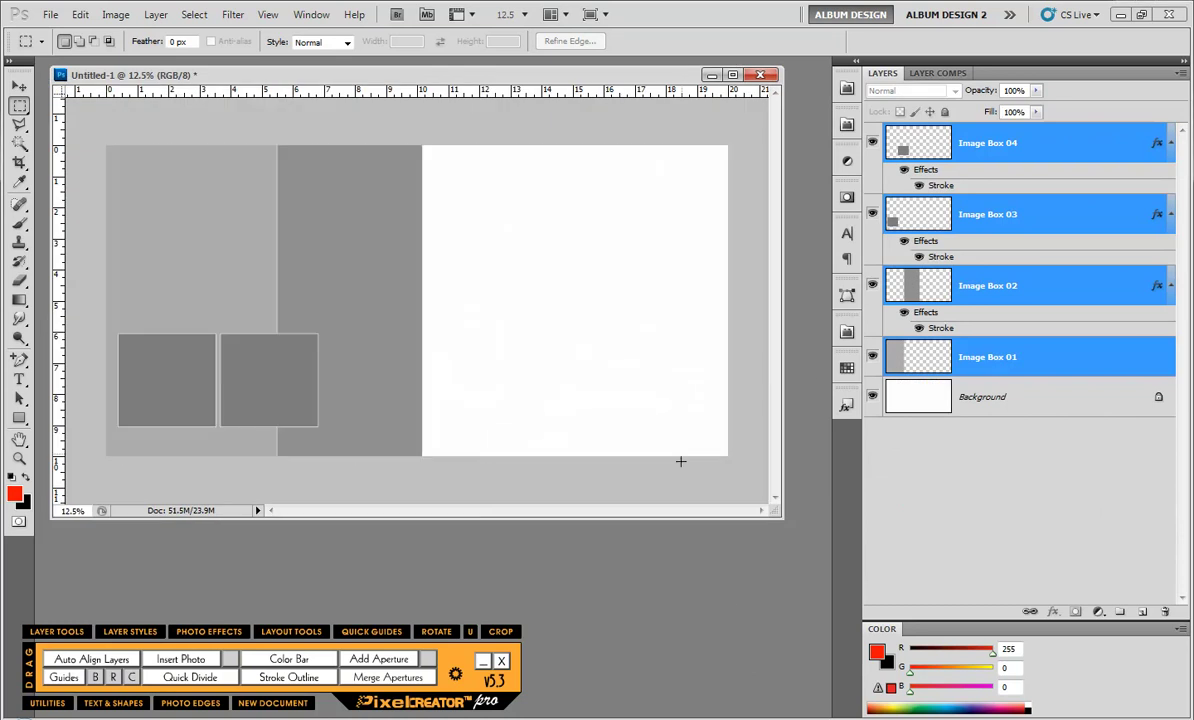
Stretch Image Box 02 horizontally to the right edge of the spread with Free Transform.
{"action": "left_click", "coordinate": [18, 86]}
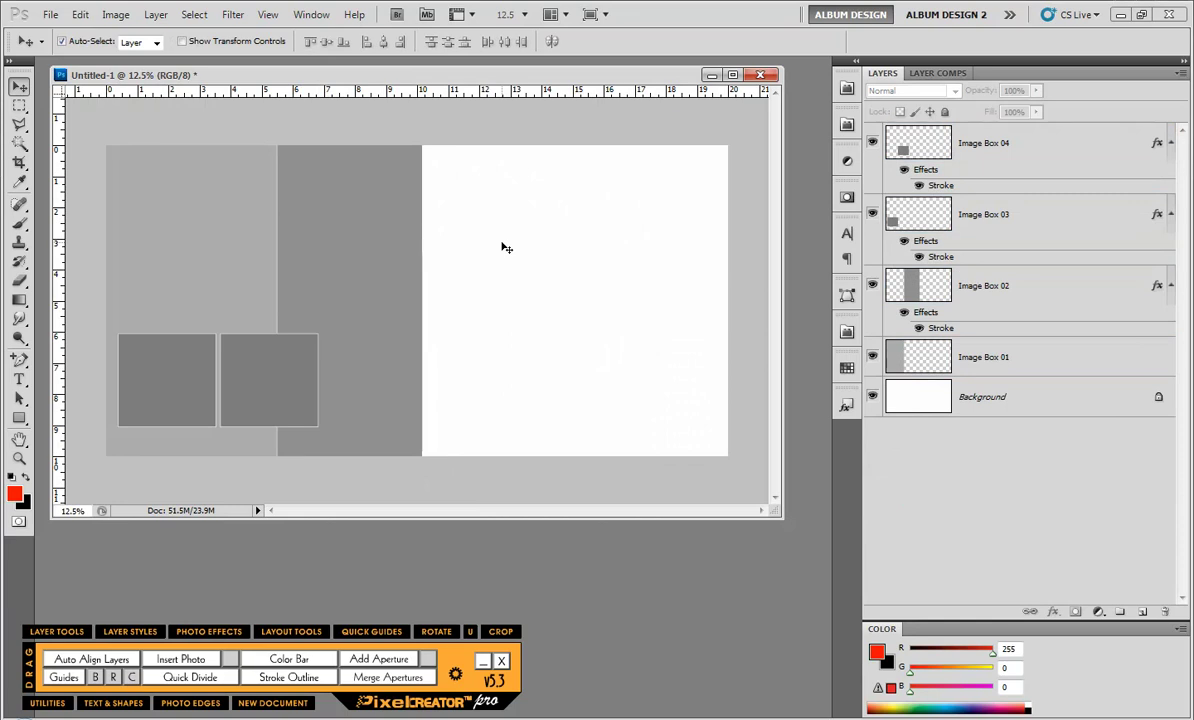
{"action": "left_click", "coordinate": [385, 247]}
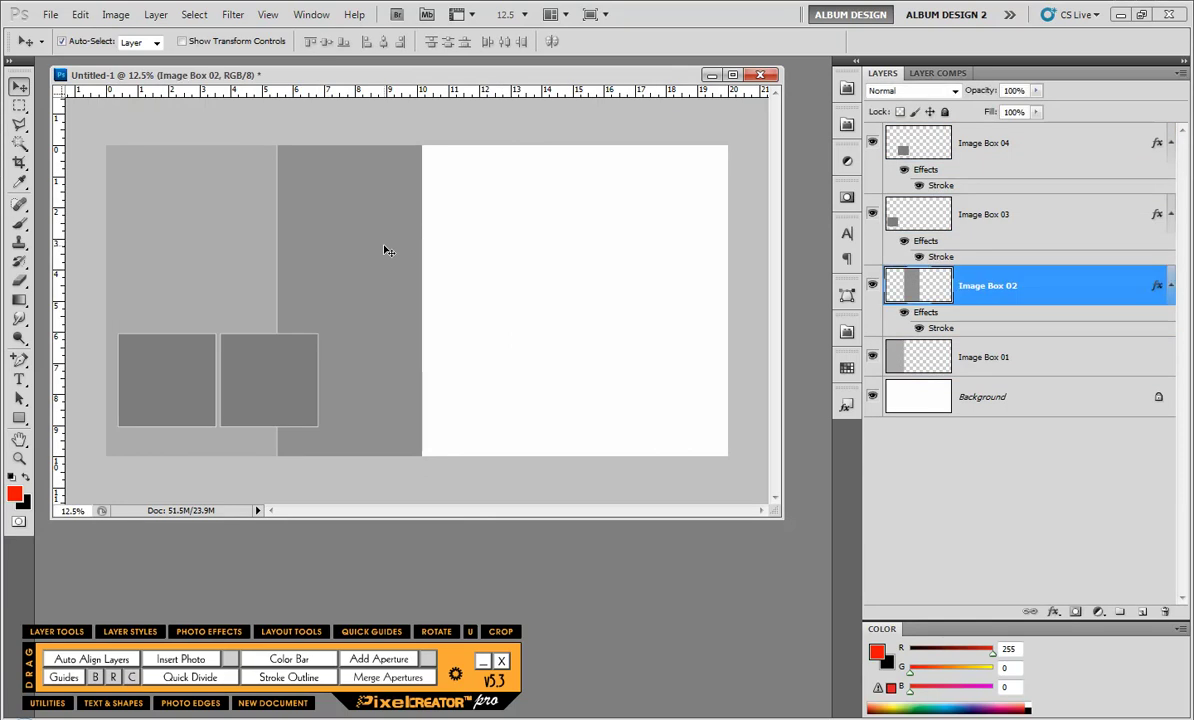
{"action": "key", "text": "ctrl+t"}
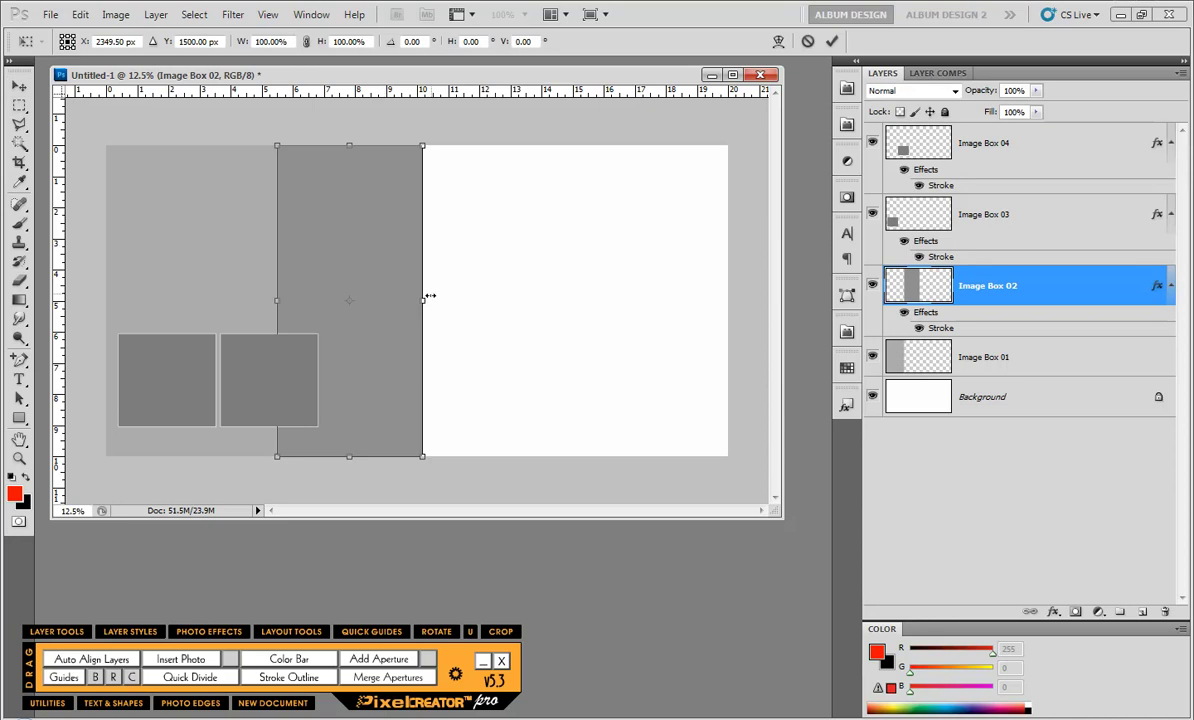
{"action": "left_click_drag", "start_coordinate": [424, 299], "coordinate": [729, 300]}
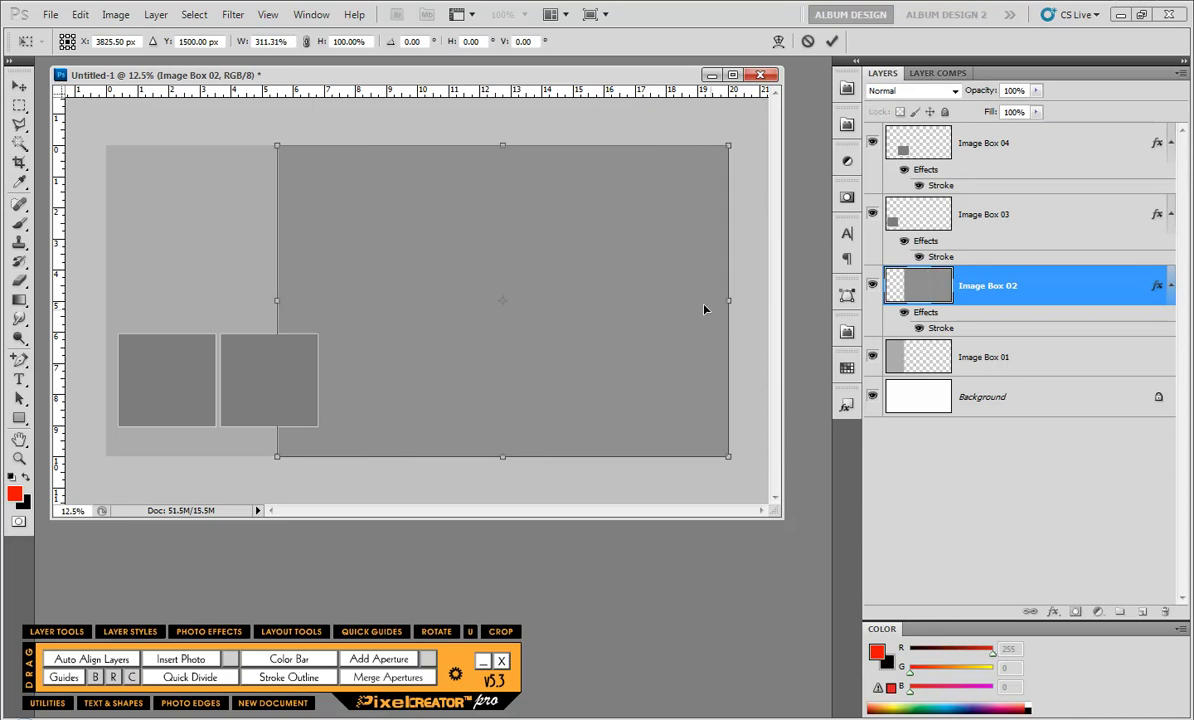
{"action": "key", "text": "Return"}
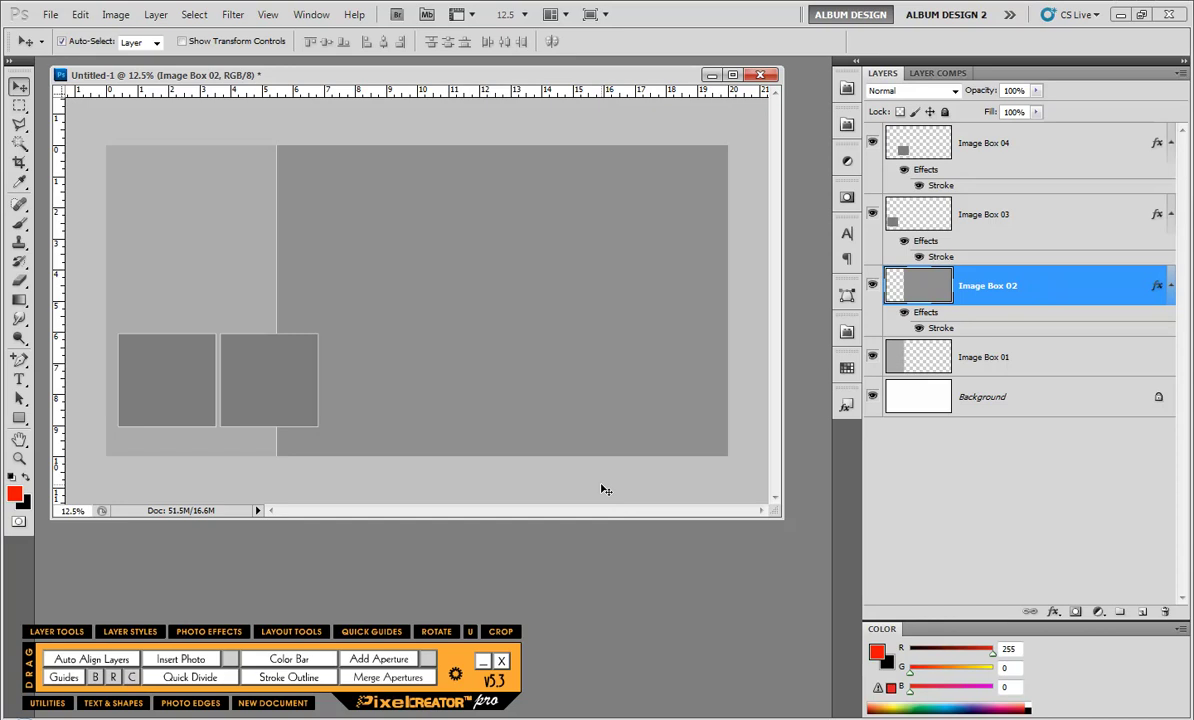
Select a tall rectangle within the right half of the spread and run Spread 25.jsx from Bridge's Single Pages folder in it, without inserting photos.
{"action": "left_click", "coordinate": [19, 105]}
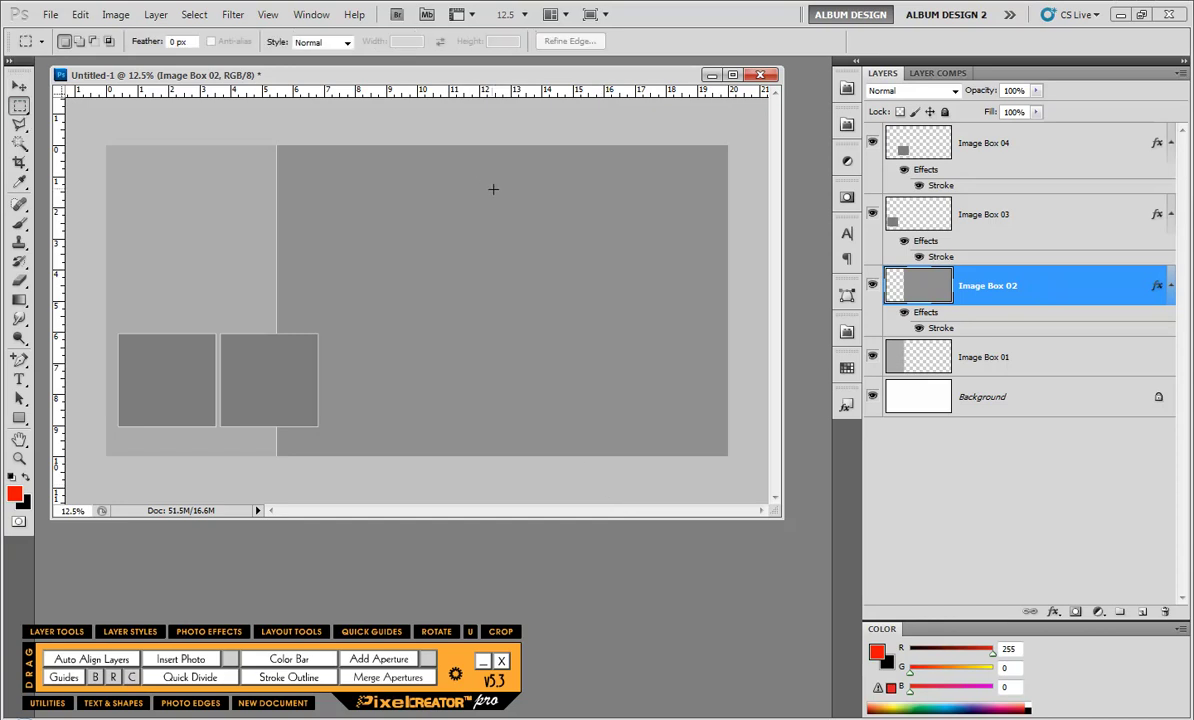
{"action": "left_click_drag", "start_coordinate": [664, 397], "coordinate": [686, 409]}
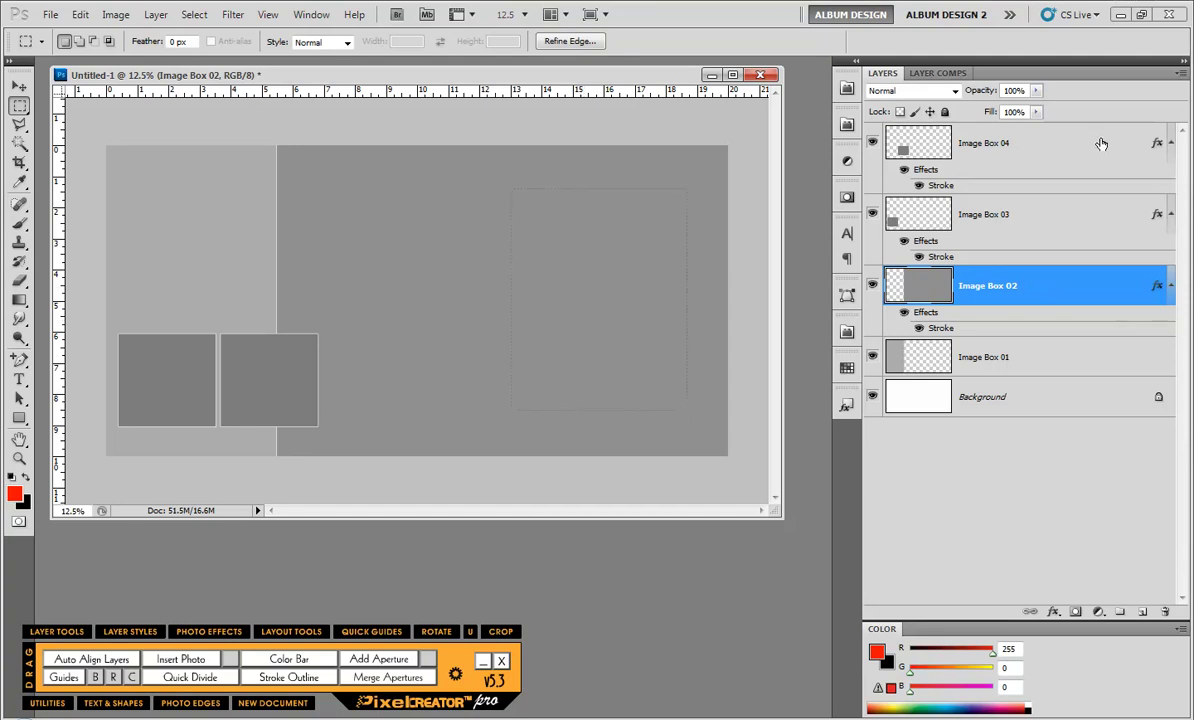
{"action": "left_click", "coordinate": [1027, 140]}
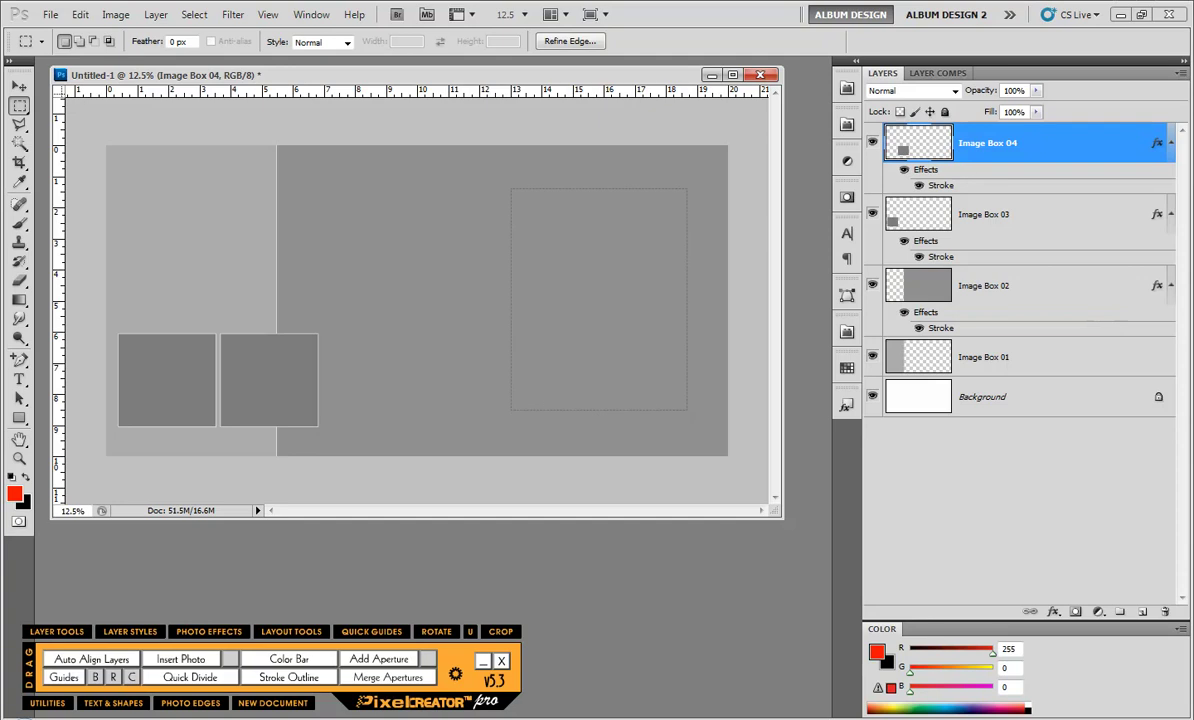
{"action": "key", "text": "alt+Tab"}
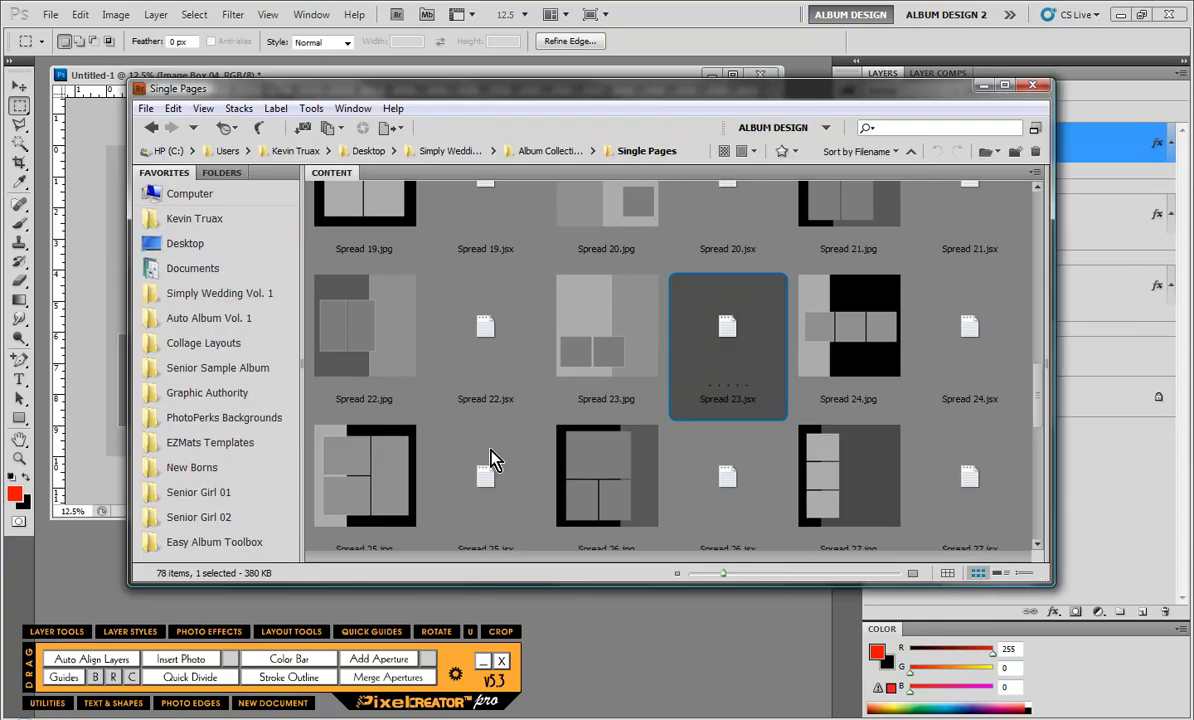
{"action": "left_click", "coordinate": [483, 482]}
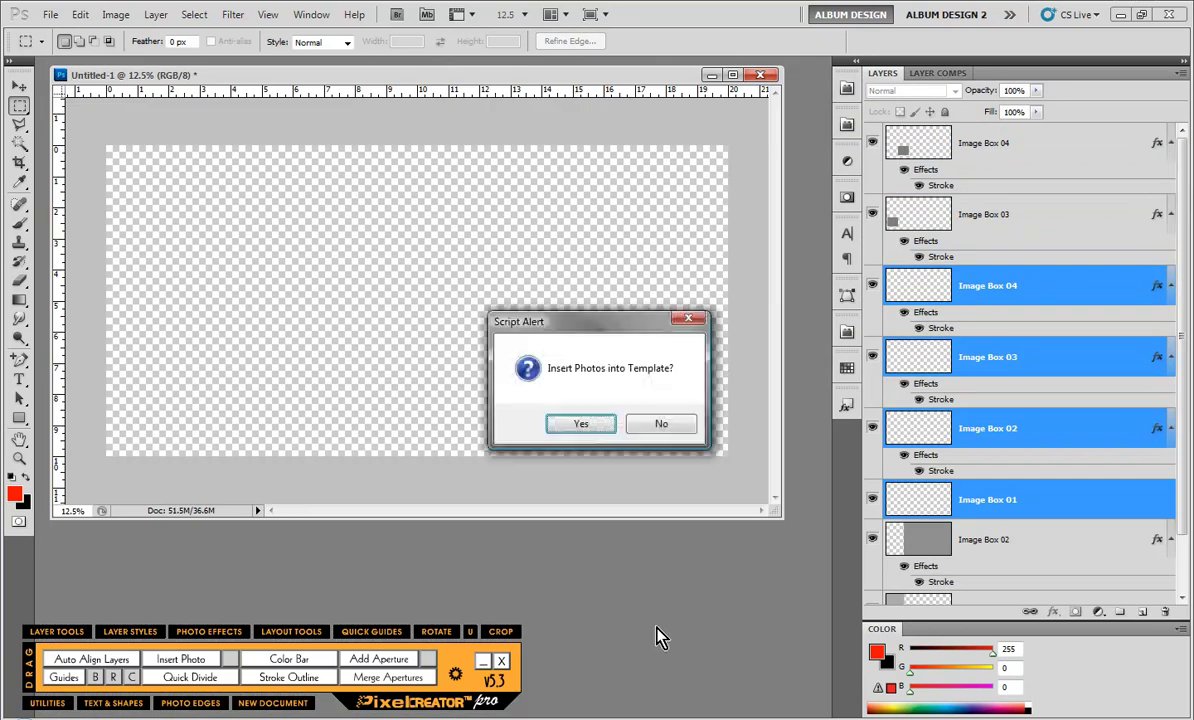
{"action": "left_click", "coordinate": [662, 422]}
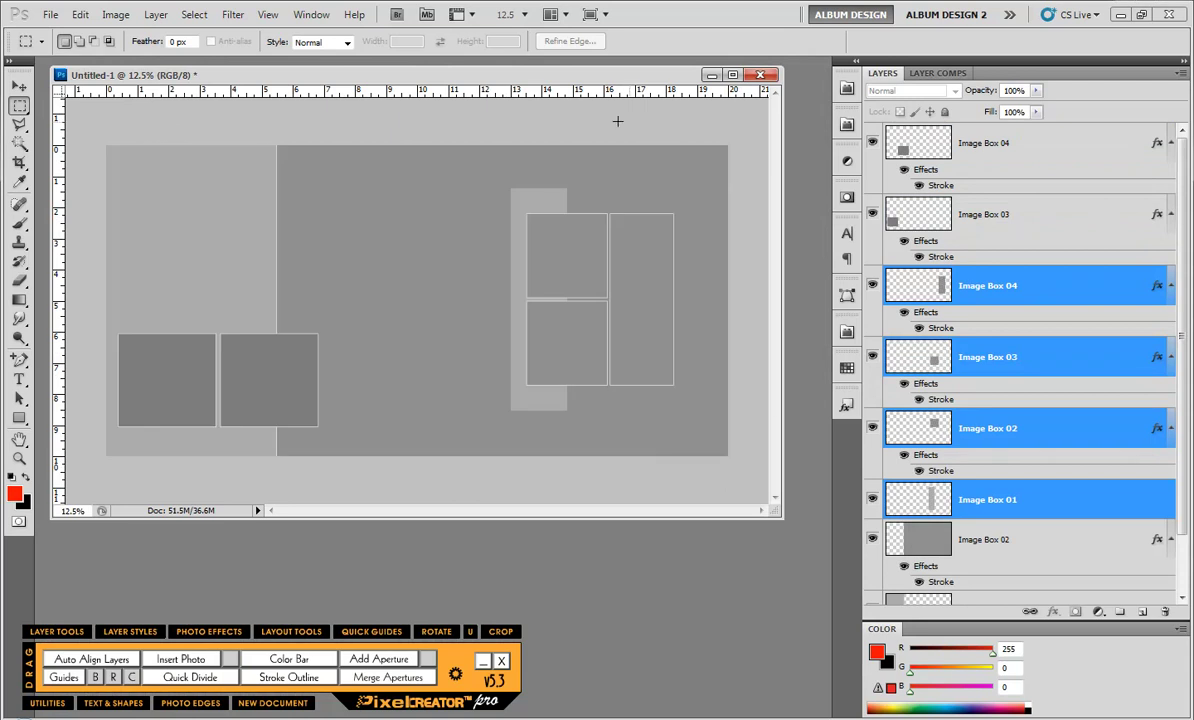
Stretch the new layout's Image Box 01 strip to the full spread height with Free Transform and widen it to about 232%.
{"action": "left_click", "coordinate": [19, 87]}
{"action": "left_click", "coordinate": [518, 144]}
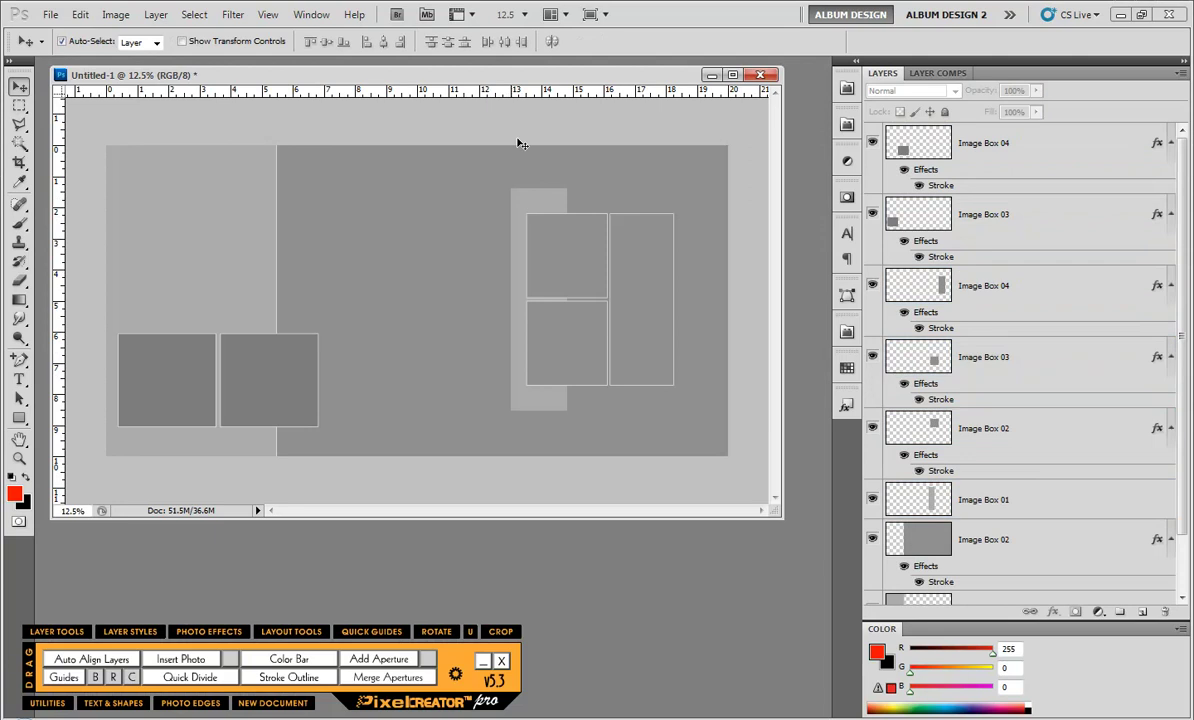
{"action": "left_click", "coordinate": [537, 205]}
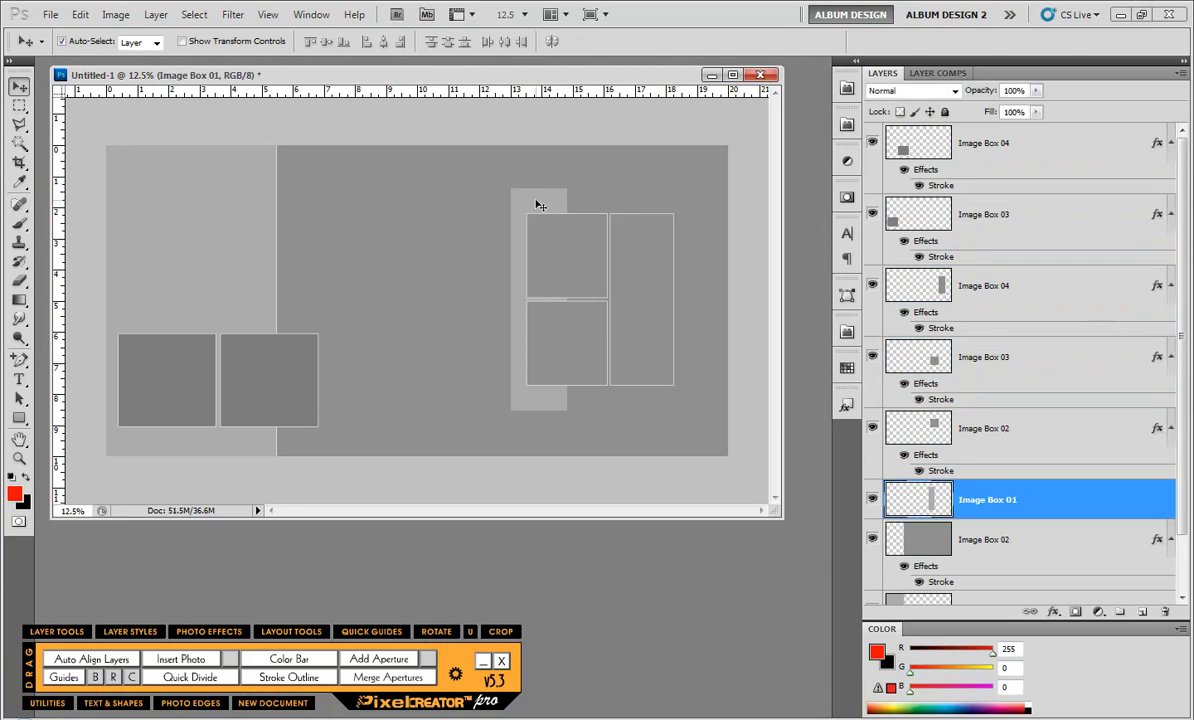
{"action": "key", "text": "ctrl+t"}
{"action": "left_click_drag", "start_coordinate": [509, 191], "coordinate": [466, 146]}
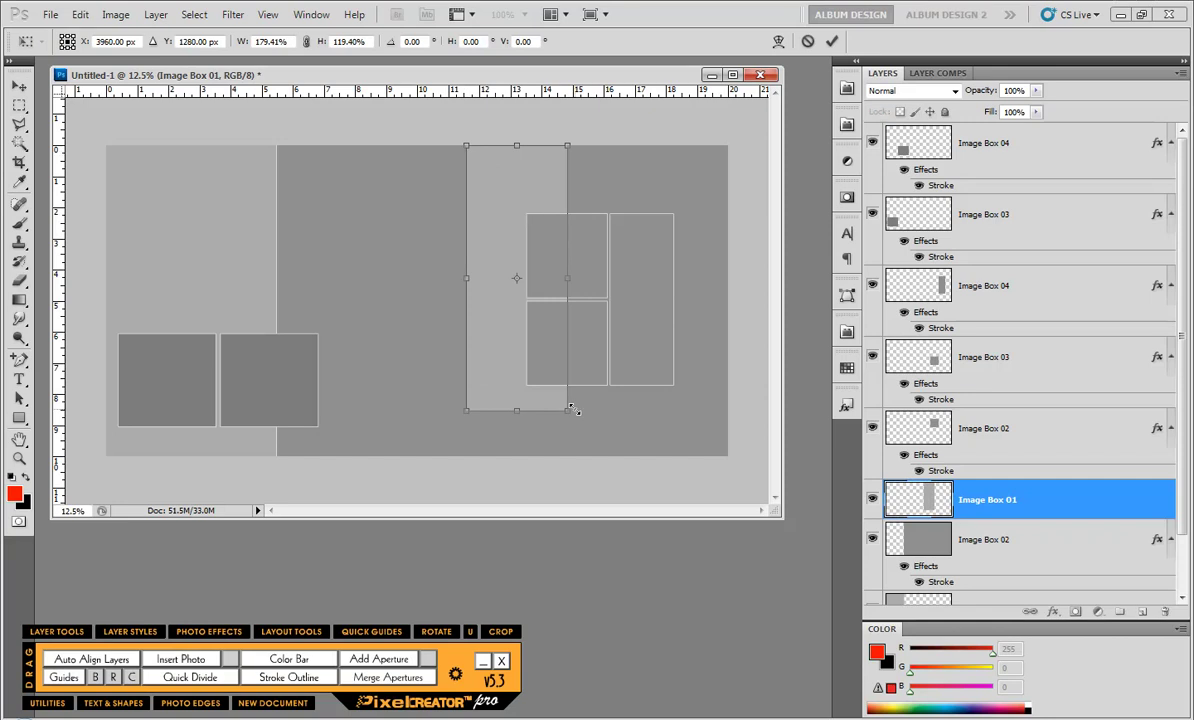
{"action": "left_click_drag", "start_coordinate": [572, 410], "coordinate": [590, 455]}
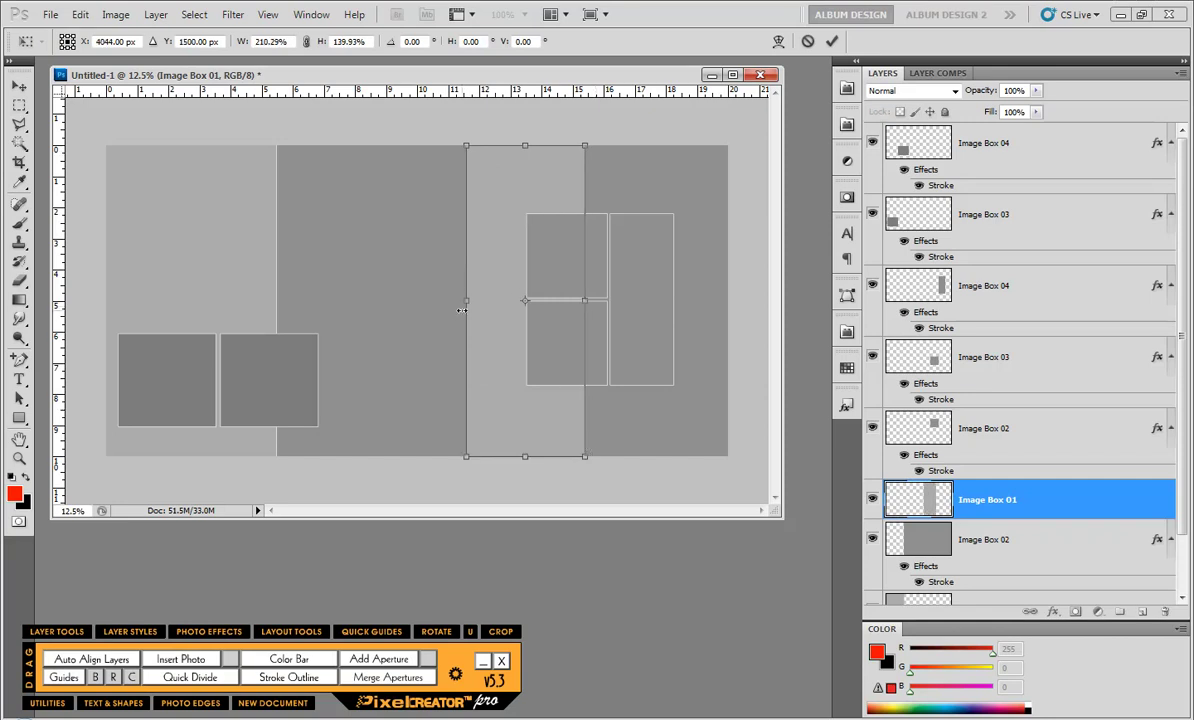
{"action": "left_click_drag", "start_coordinate": [463, 302], "coordinate": [453, 303]}
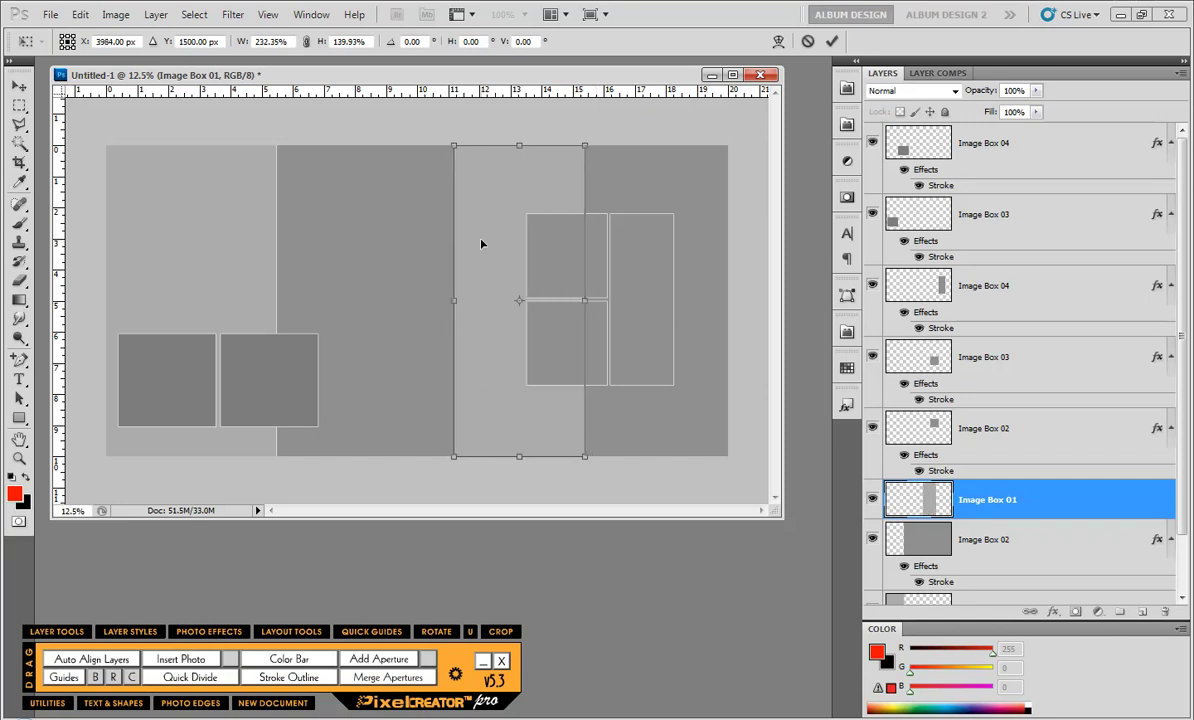
{"action": "key", "text": "Return"}
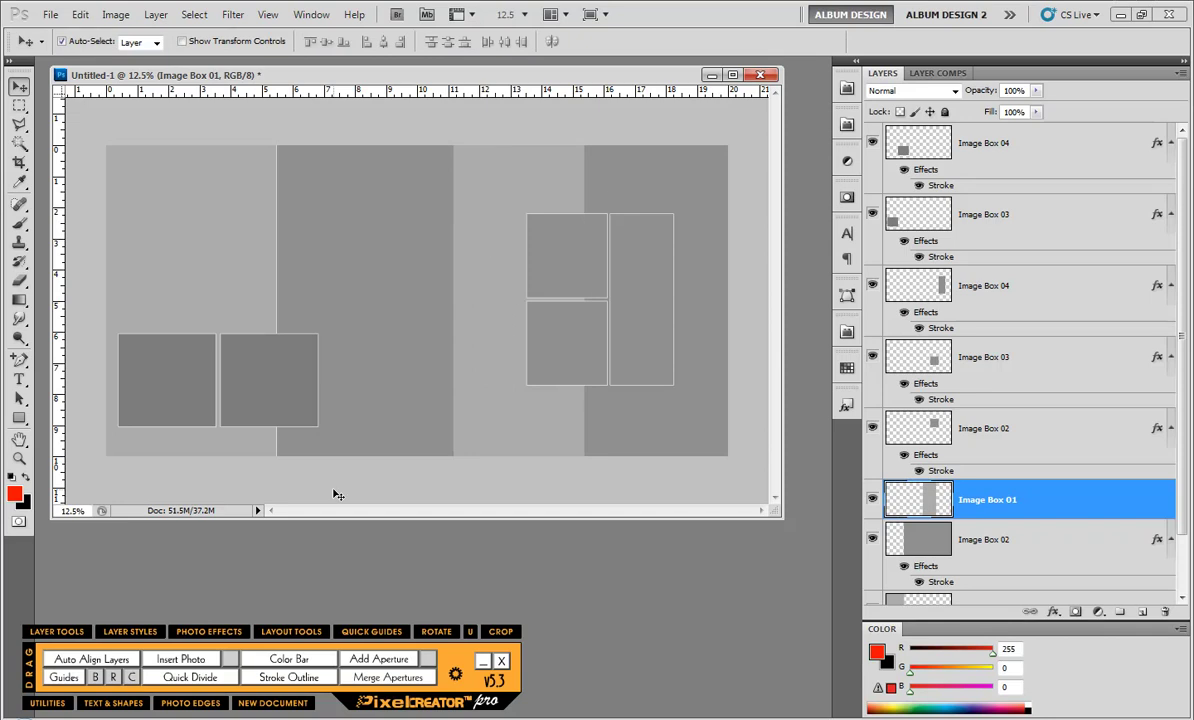
Fill the stretched Image Box 01 strip with white and apply the Color Bar Style - 01 layer style to it.
{"action": "key", "text": "d"}
{"action": "key", "text": "x"}
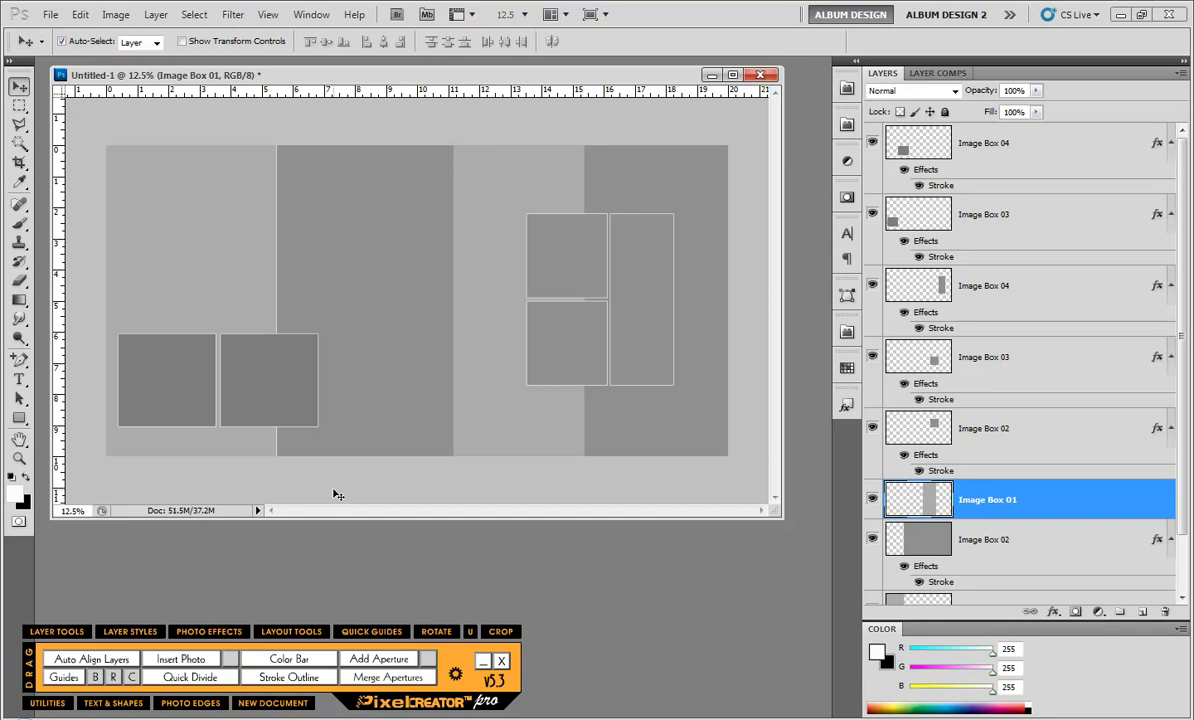
{"action": "left_click", "coordinate": [291, 631]}
{"action": "left_click", "coordinate": [500, 572]}
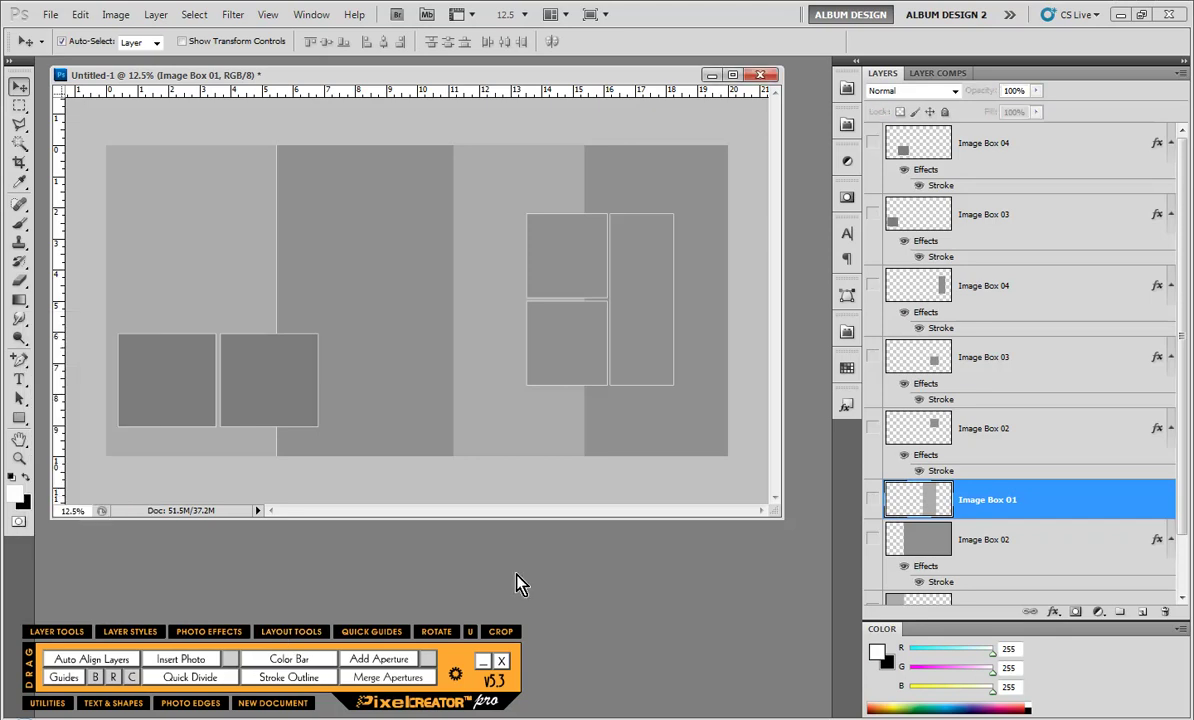
{"action": "key", "text": "alt+shift+BackSpace"}
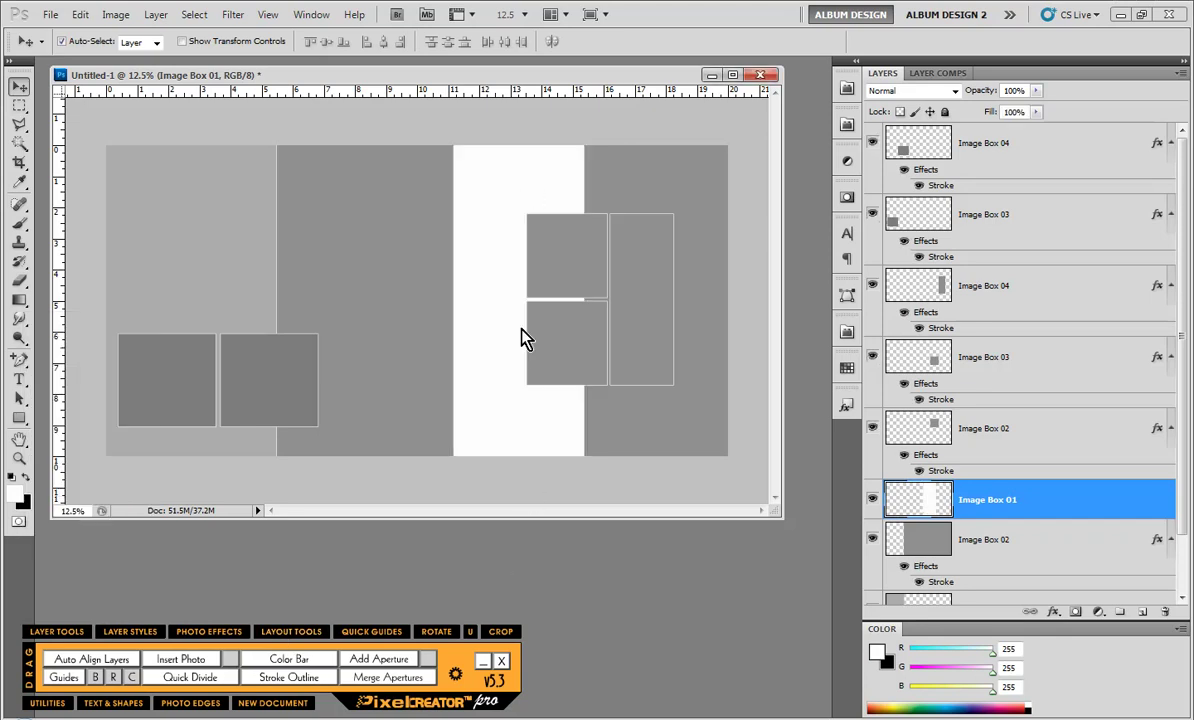
{"action": "left_click", "coordinate": [847, 405]}
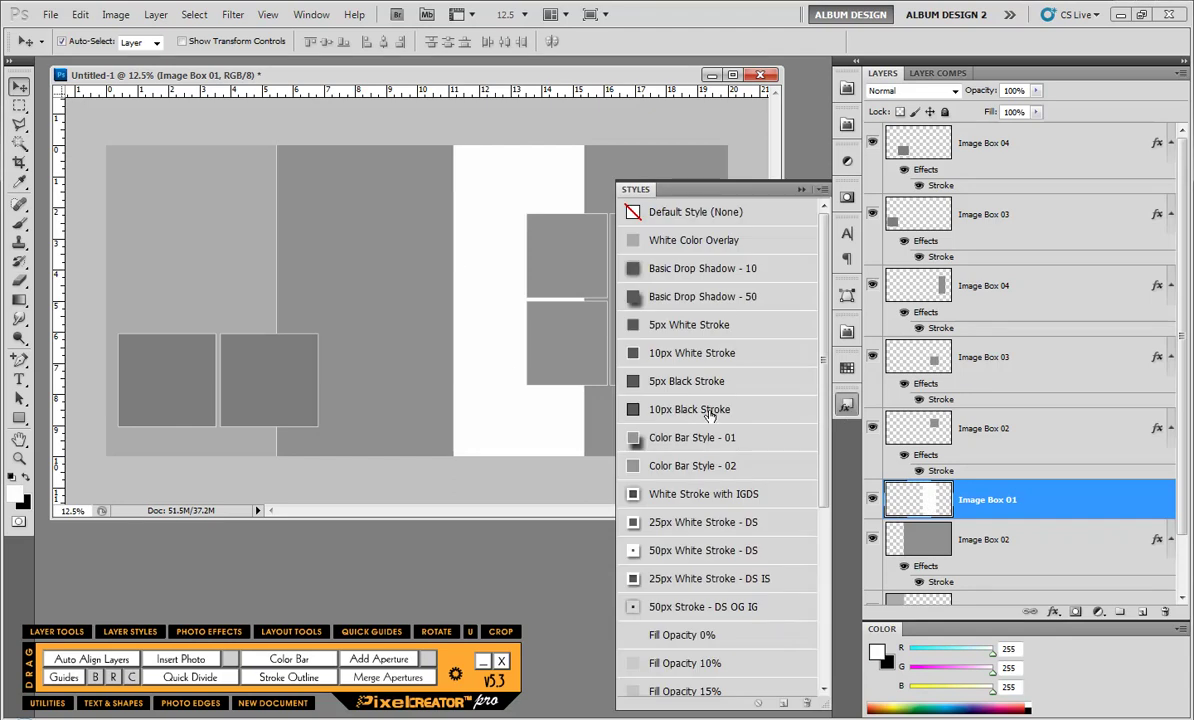
{"action": "left_click", "coordinate": [661, 440]}
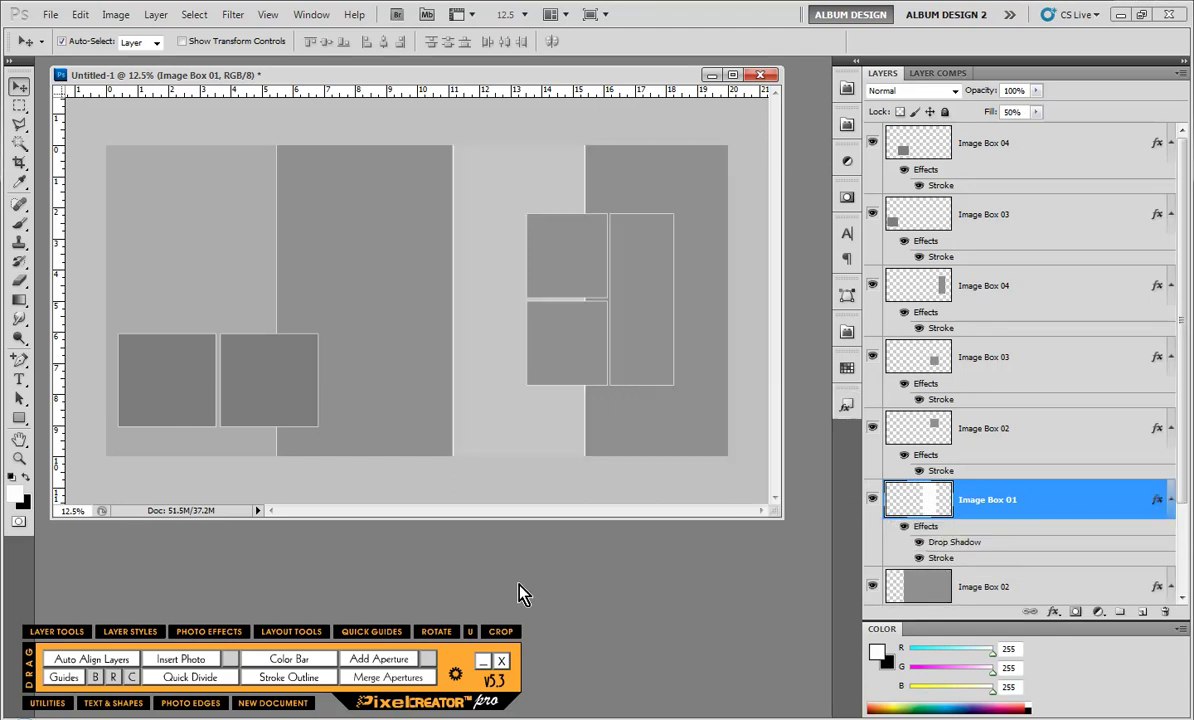
Insert a black patterned background from Bridge's PhotoPerks Backgrounds, Patterned Backgrounds folder into the large Image Box 02.
{"action": "left_click", "coordinate": [348, 251]}
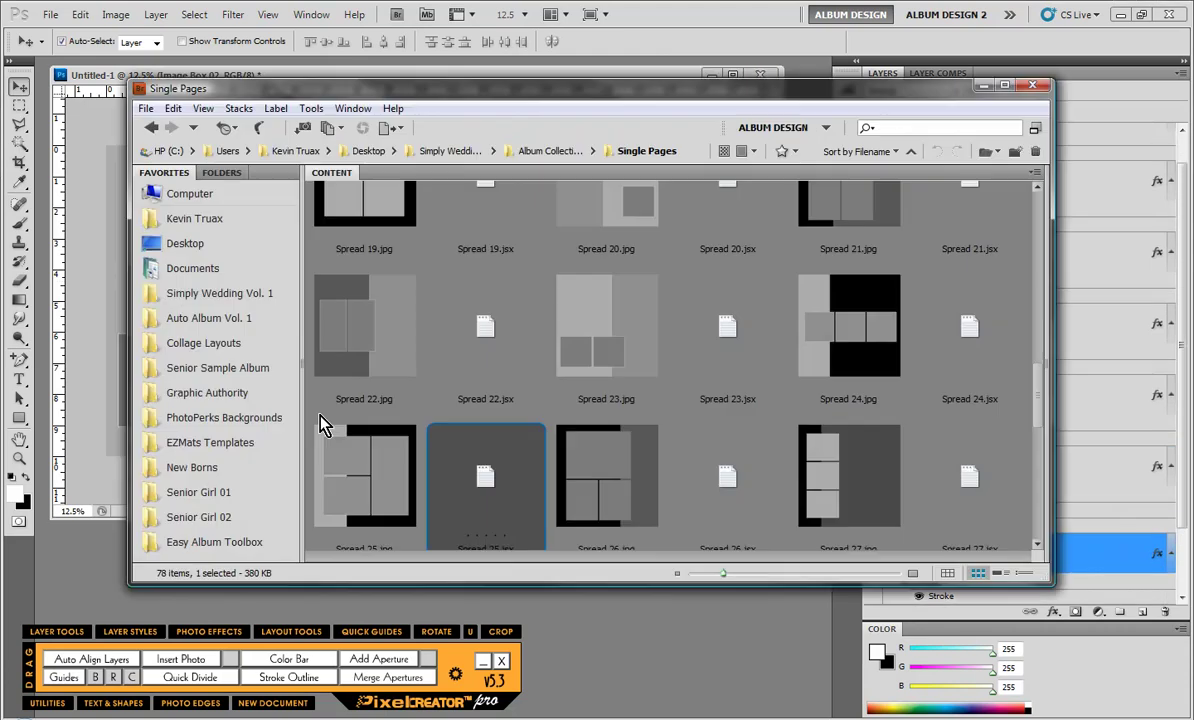
{"action": "left_click", "coordinate": [232, 412]}
{"action": "left_click", "coordinate": [380, 258]}
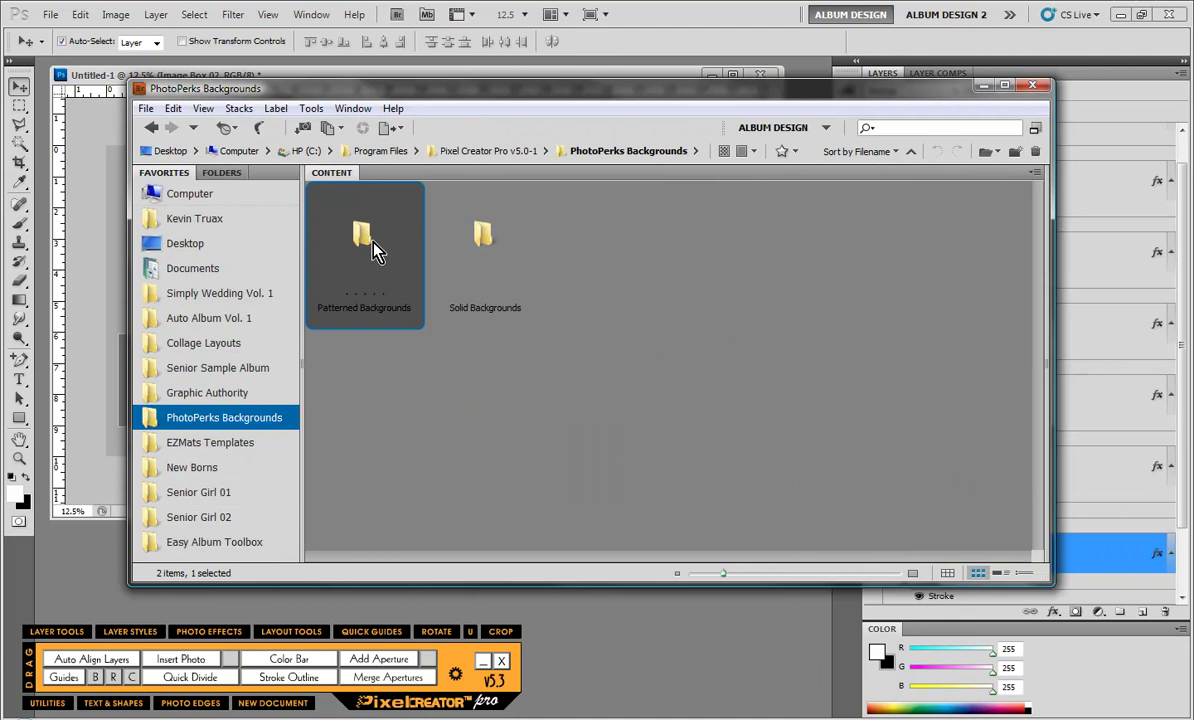
{"action": "double_click", "coordinate": [370, 248]}
{"action": "left_click", "coordinate": [181, 659]}
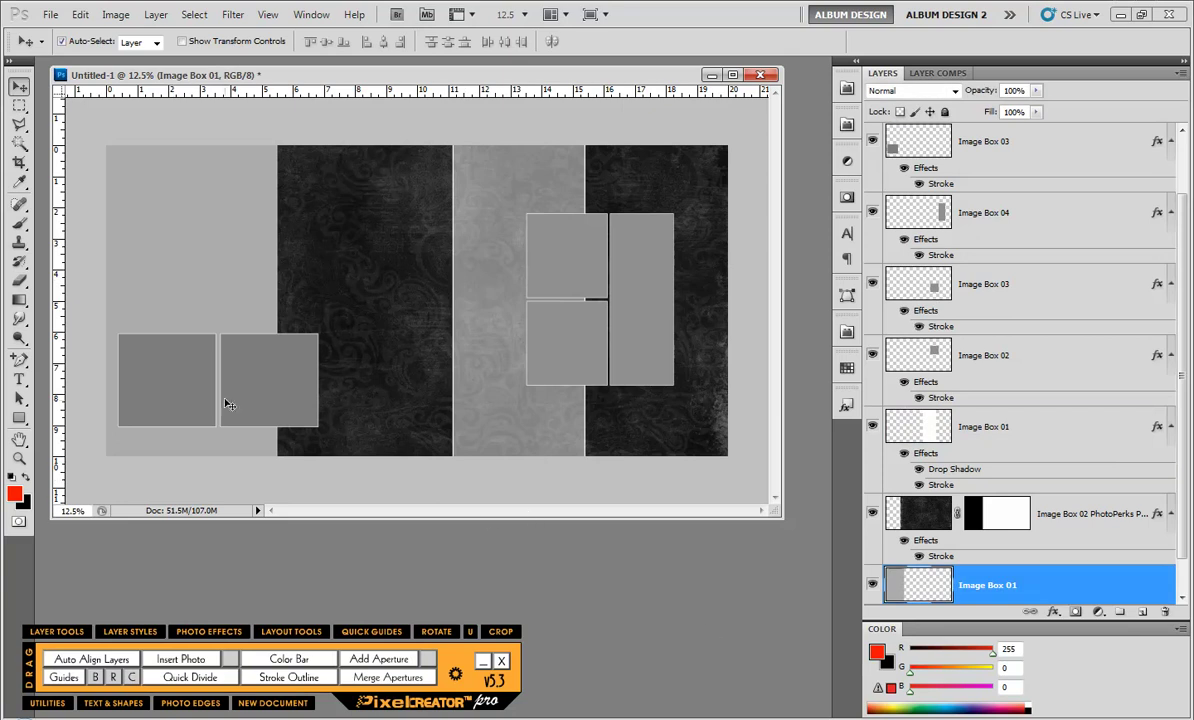
Insert the black-and-white portrait IMG_7951 from the Senior Girl 02 folder in Bridge into the full-height Image Box 01 at the spread's left edge.
{"action": "key", "text": "ctrl+alt+o"}
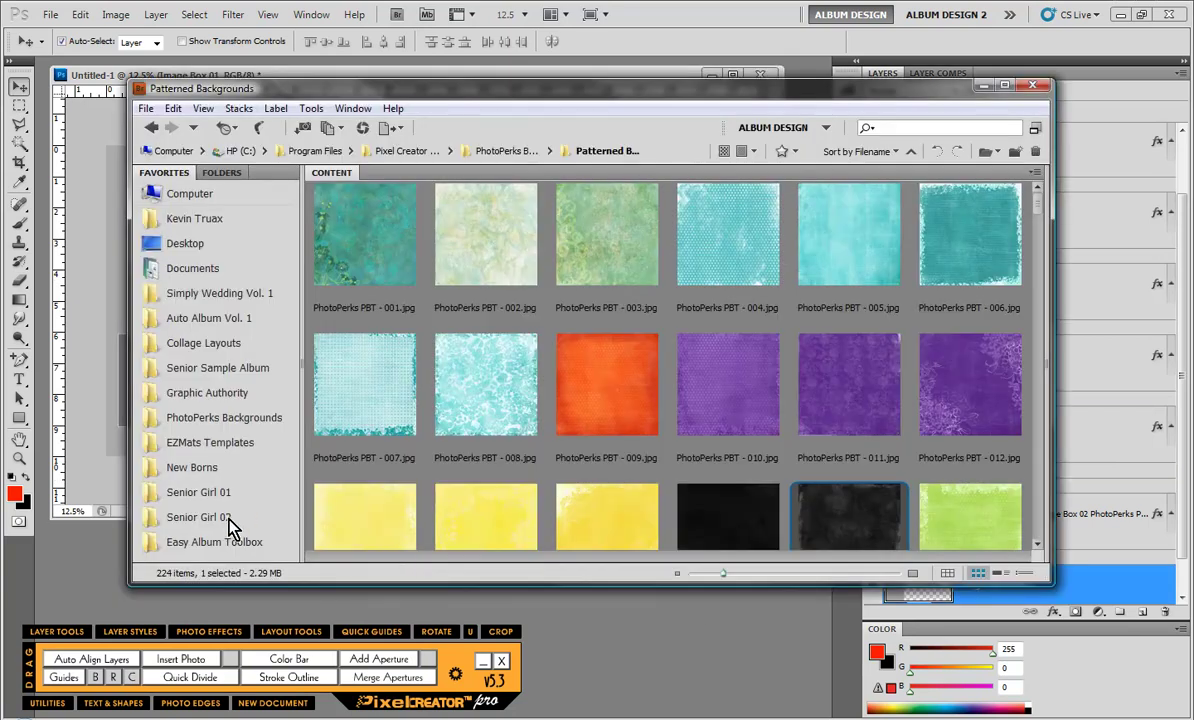
{"action": "left_click", "coordinate": [229, 527]}
{"action": "left_click", "coordinate": [476, 490]}
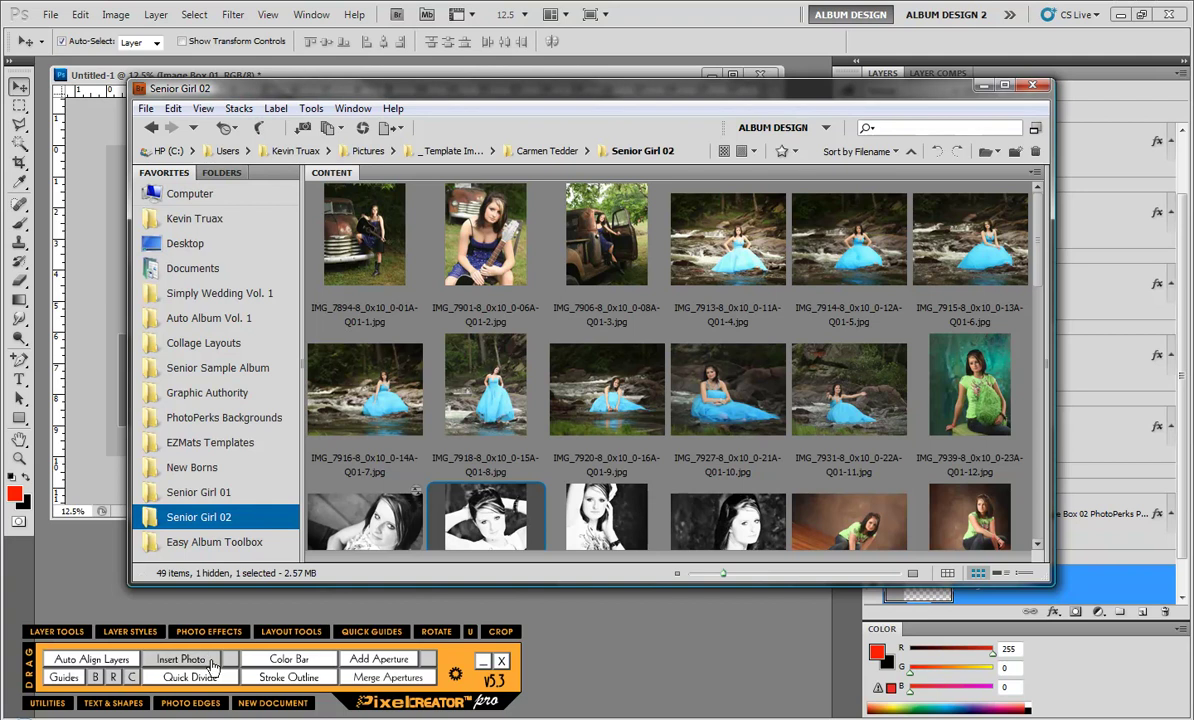
{"action": "left_click", "coordinate": [205, 661]}
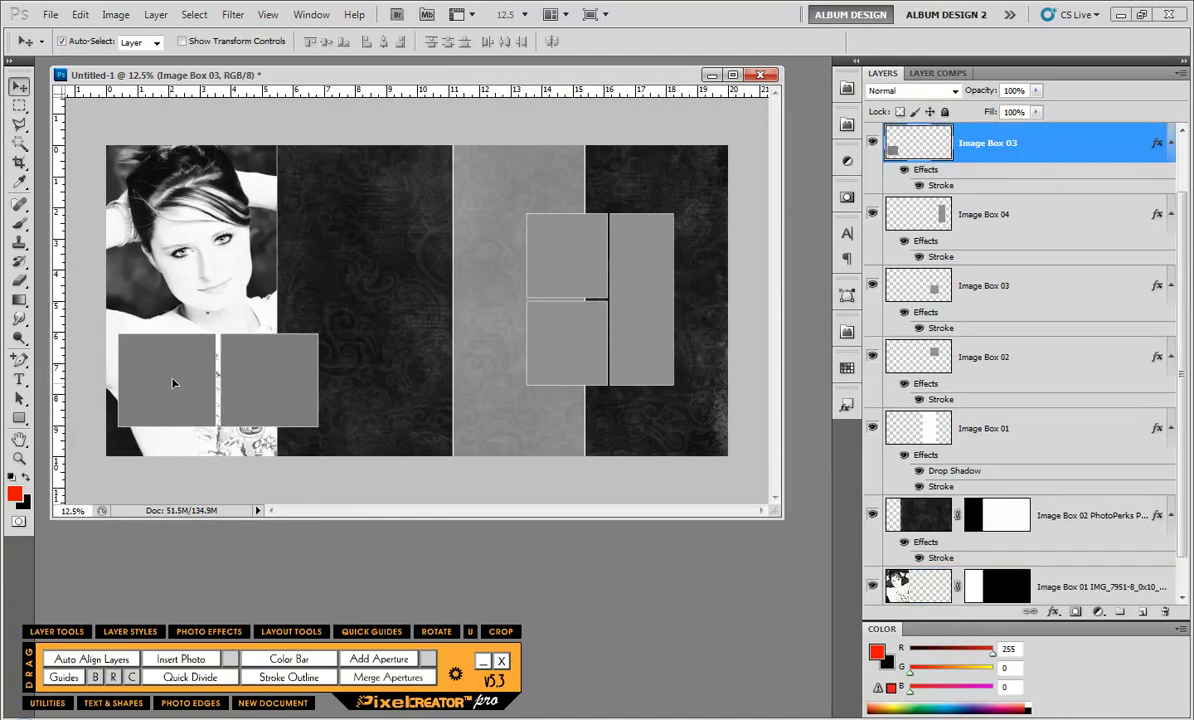
Move the two square image boxes off the large portrait onto the dark background, stacked vertically with their left edges aligned.
{"action": "left_click_drag", "start_coordinate": [172, 383], "coordinate": [349, 234]}
{"action": "left_click_drag", "start_coordinate": [300, 392], "coordinate": [380, 344]}
{"action": "left_click", "coordinate": [341, 242], "text": "shift"}
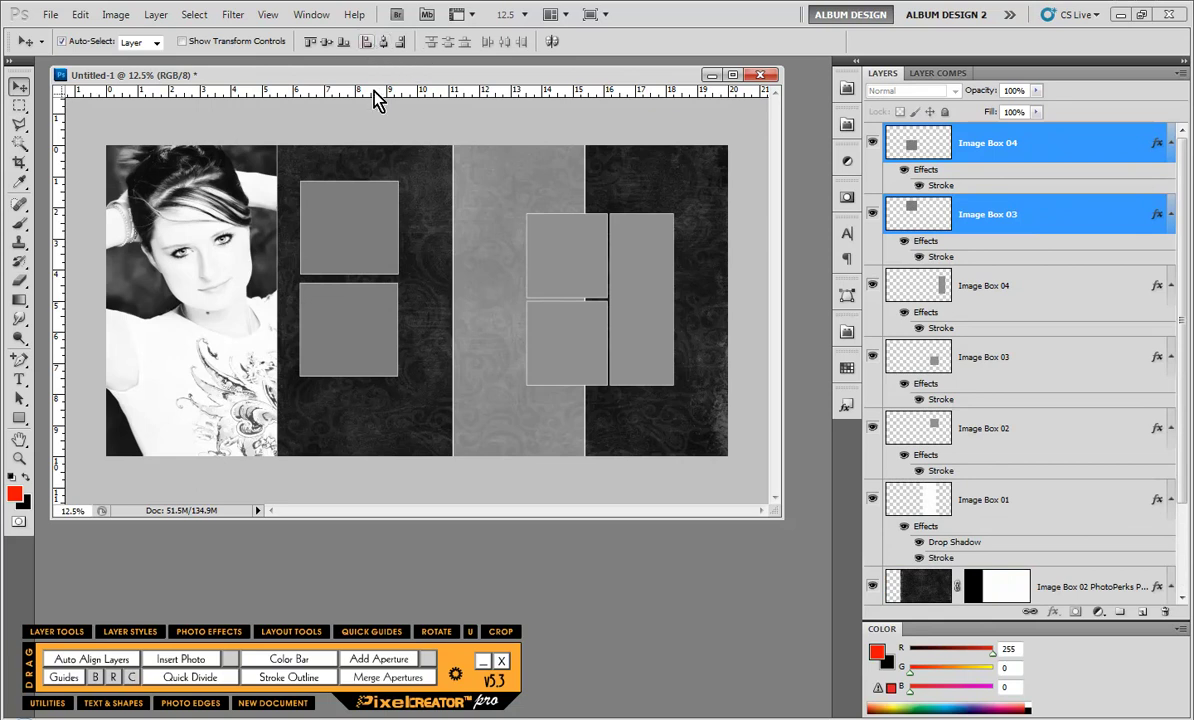
{"action": "left_click", "coordinate": [405, 503]}
Insert the black-and-white photos IMG_7946 and IMG_7957 from Senior Girl 02 into the two stacked square boxes.
{"action": "left_click", "coordinate": [353, 243]}
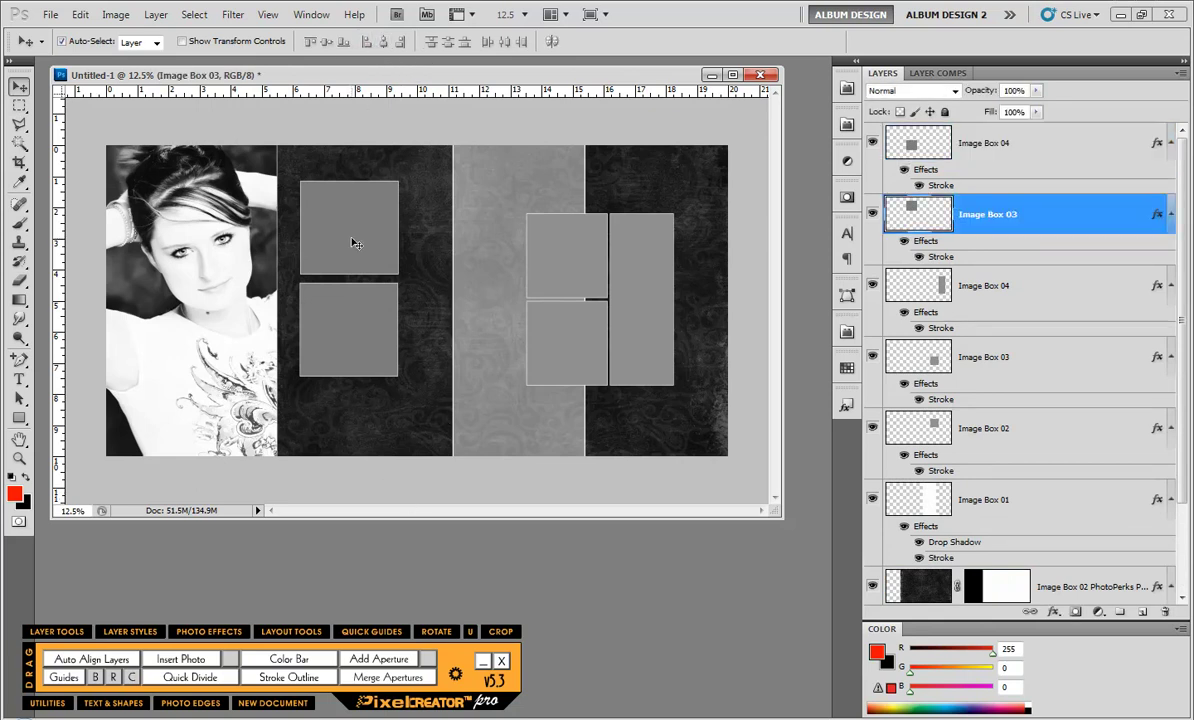
{"action": "left_click", "coordinate": [364, 336], "text": "shift"}
{"action": "key", "text": "ctrl+alt+o"}
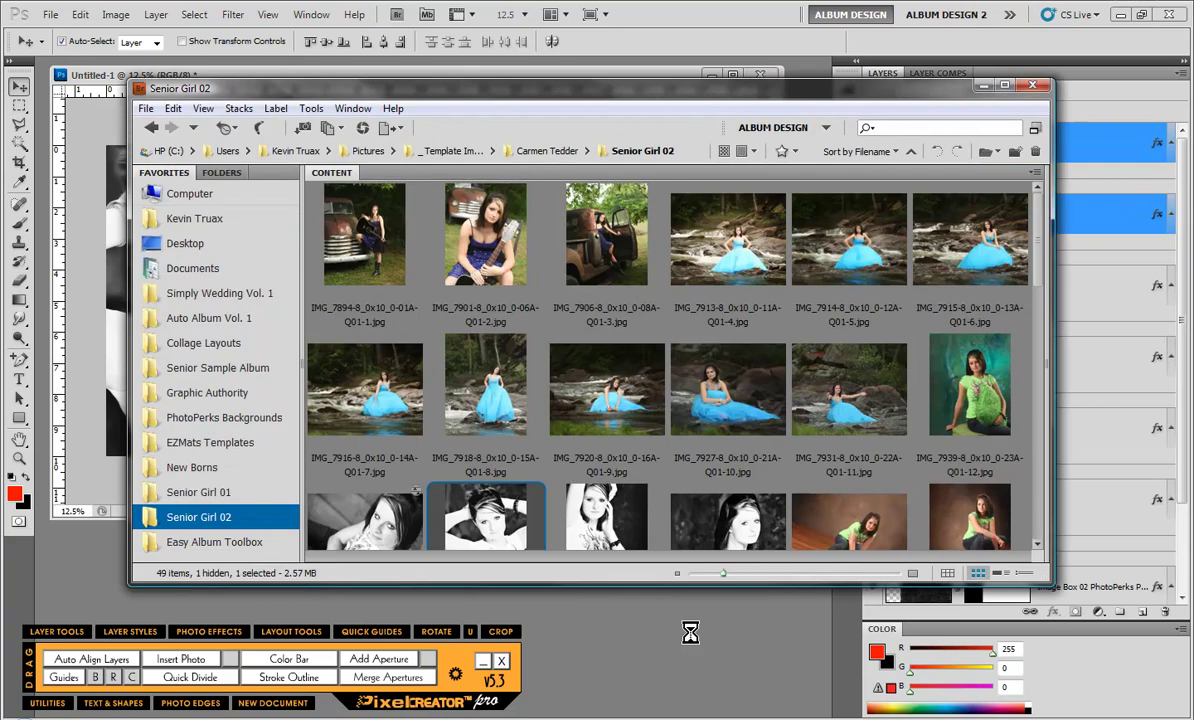
{"action": "left_click", "coordinate": [401, 491]}
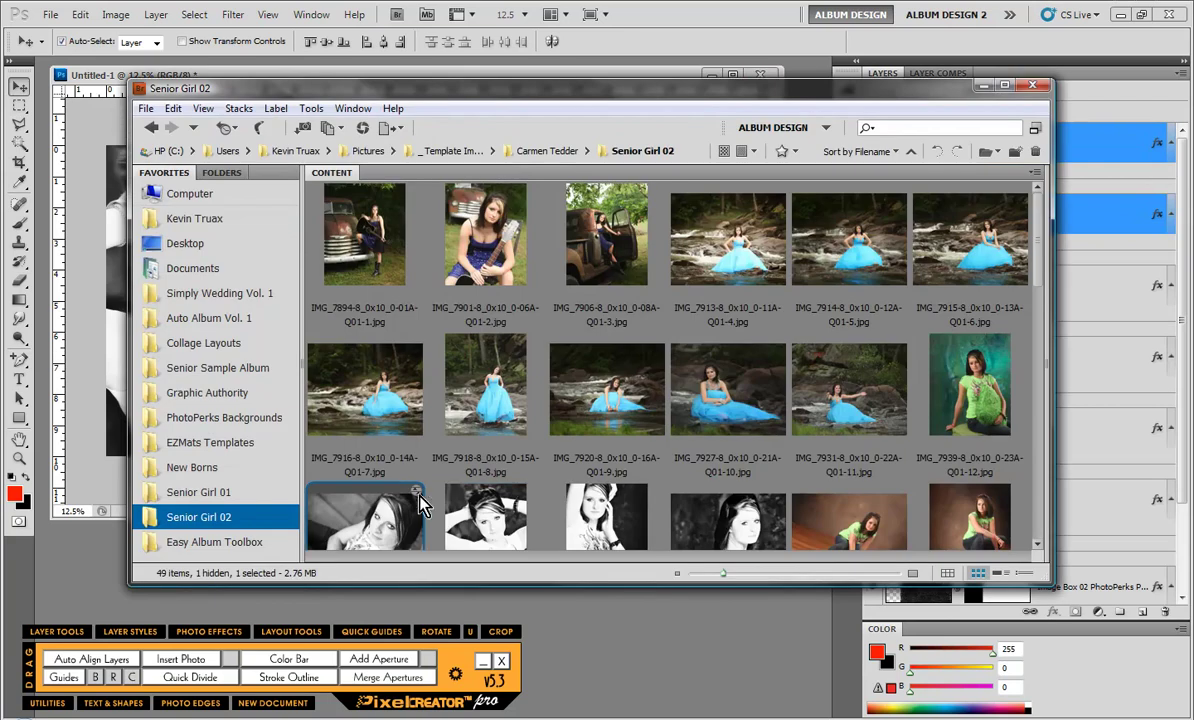
{"action": "left_click", "coordinate": [694, 514], "text": "ctrl"}
{"action": "key", "text": "ctrl+alt+o"}
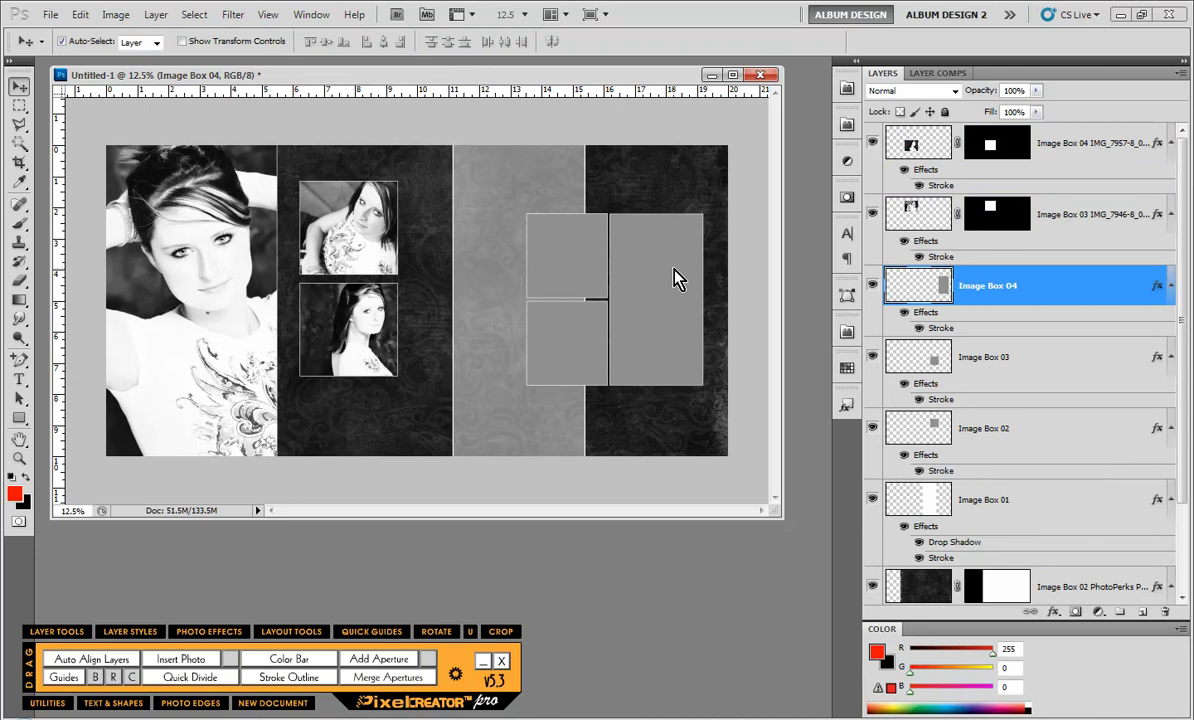
Insert the black-and-white portrait IMG_7956 from Senior Girl 02 into the tall Image Box 04 on the right page.
{"action": "key", "text": "alt+Tab"}
{"action": "left_click", "coordinate": [605, 500]}
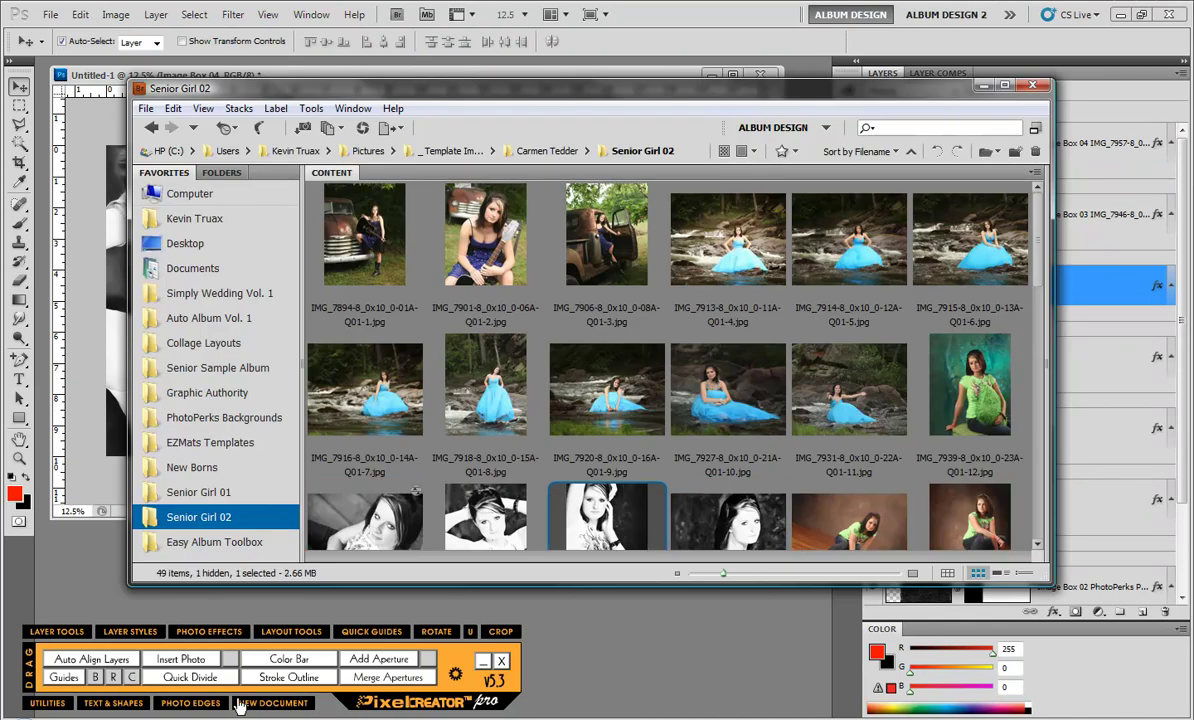
{"action": "left_click", "coordinate": [178, 659]}
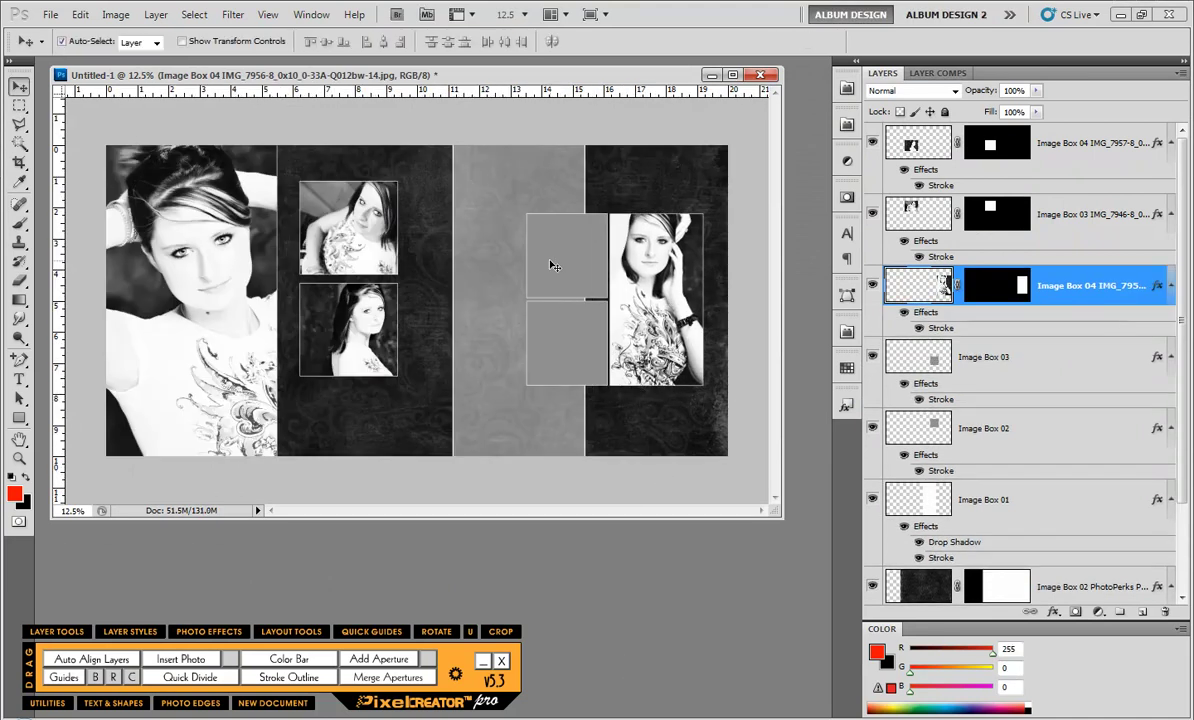
Insert the black-and-white photos IMG_8030 and IMG_8034 from Senior Girl 02 into the two square boxes on the right page.
{"action": "left_click", "coordinate": [569, 343], "text": "shift"}
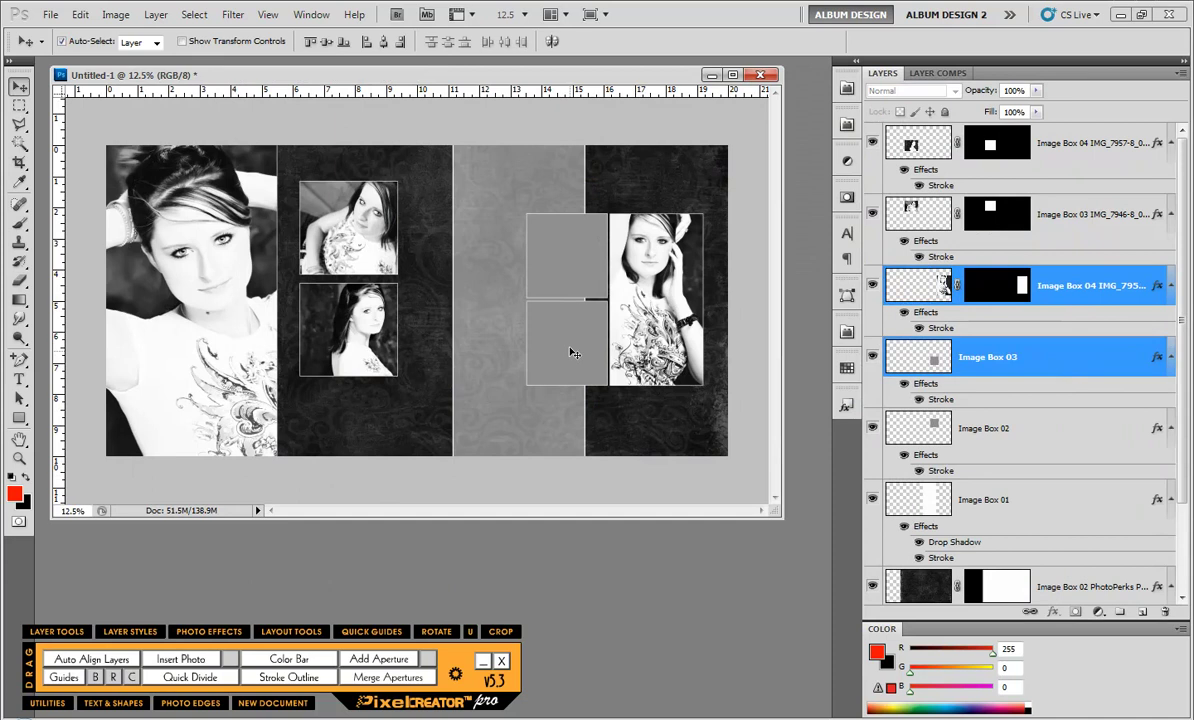
{"action": "left_click", "coordinate": [577, 284]}
{"action": "left_click", "coordinate": [577, 336], "text": "shift"}
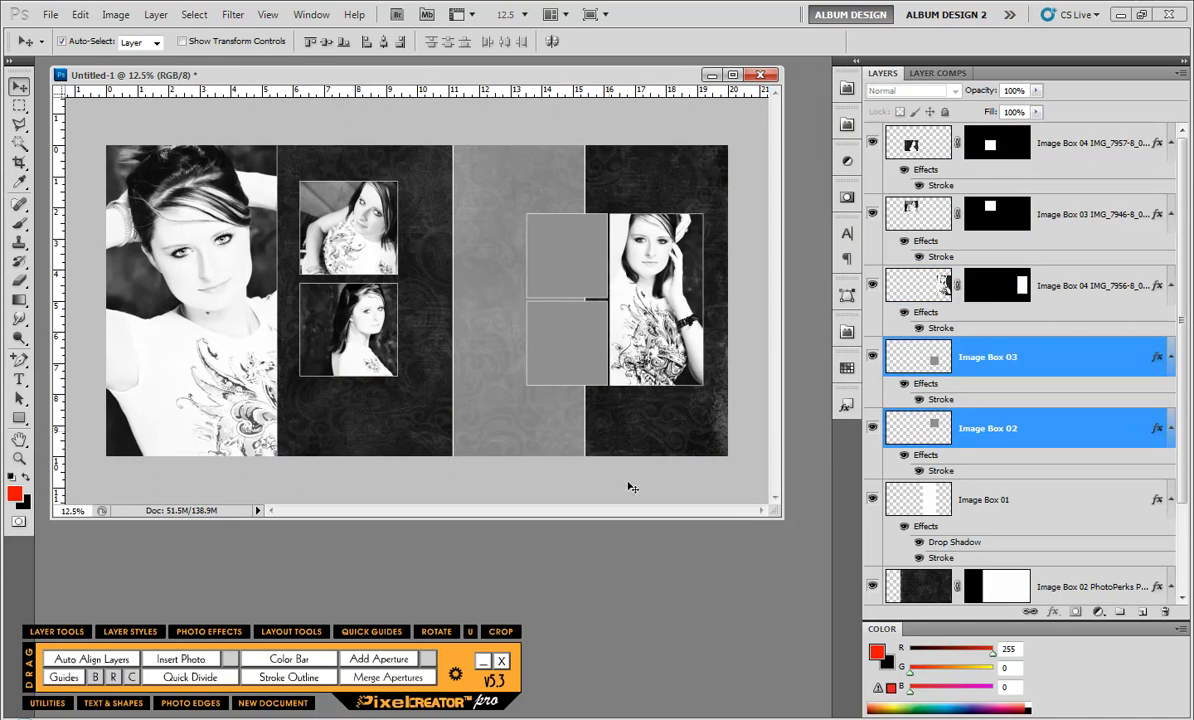
{"action": "key", "text": "ctrl+alt+o"}
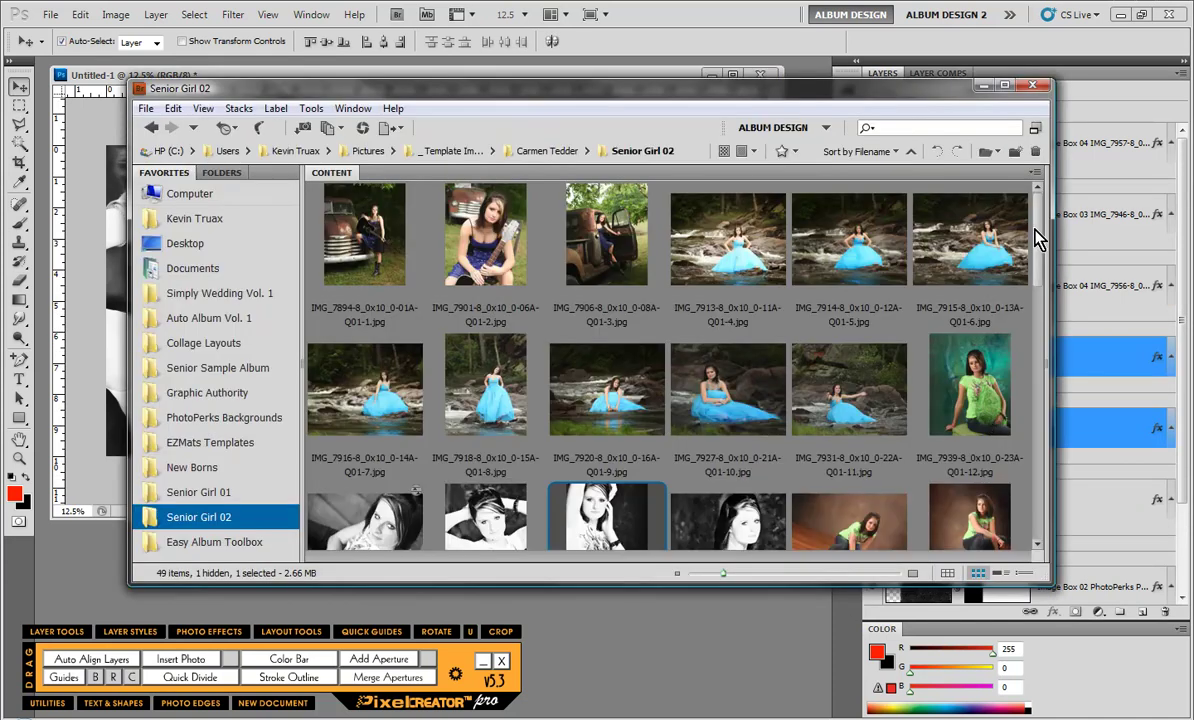
{"action": "left_click_drag", "start_coordinate": [1034, 234], "coordinate": [1058, 405]}
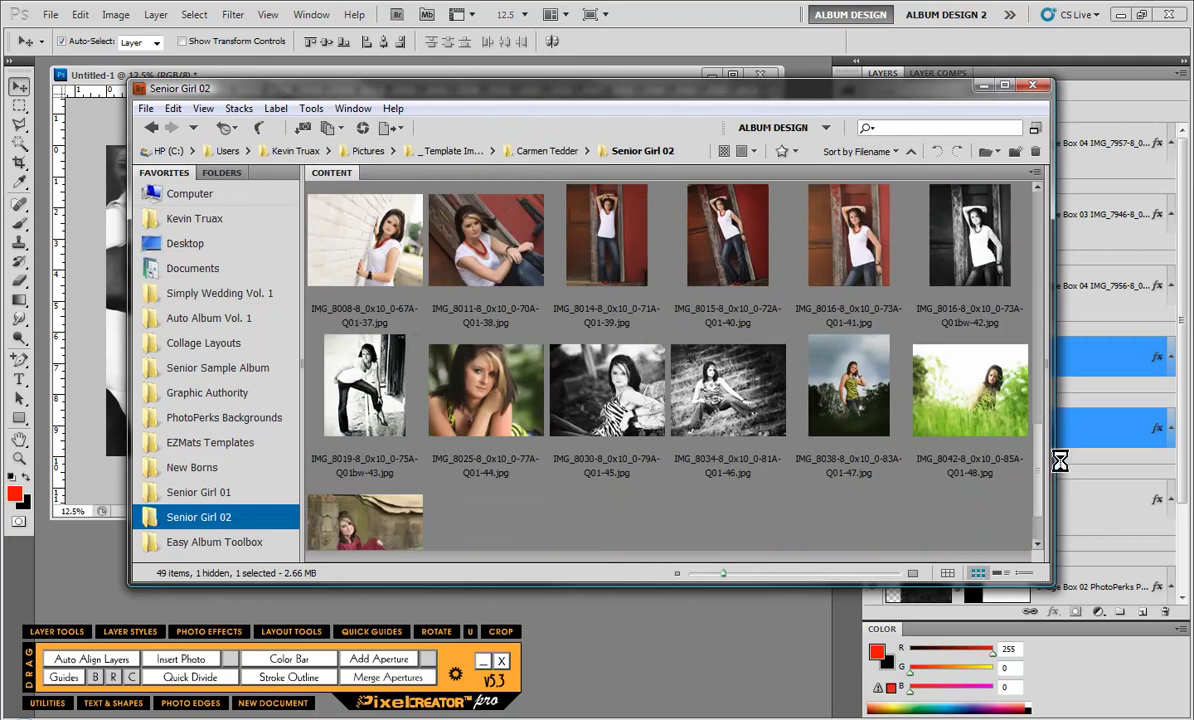
{"action": "left_click", "coordinate": [548, 390]}
{"action": "left_click", "coordinate": [675, 390], "text": "ctrl"}
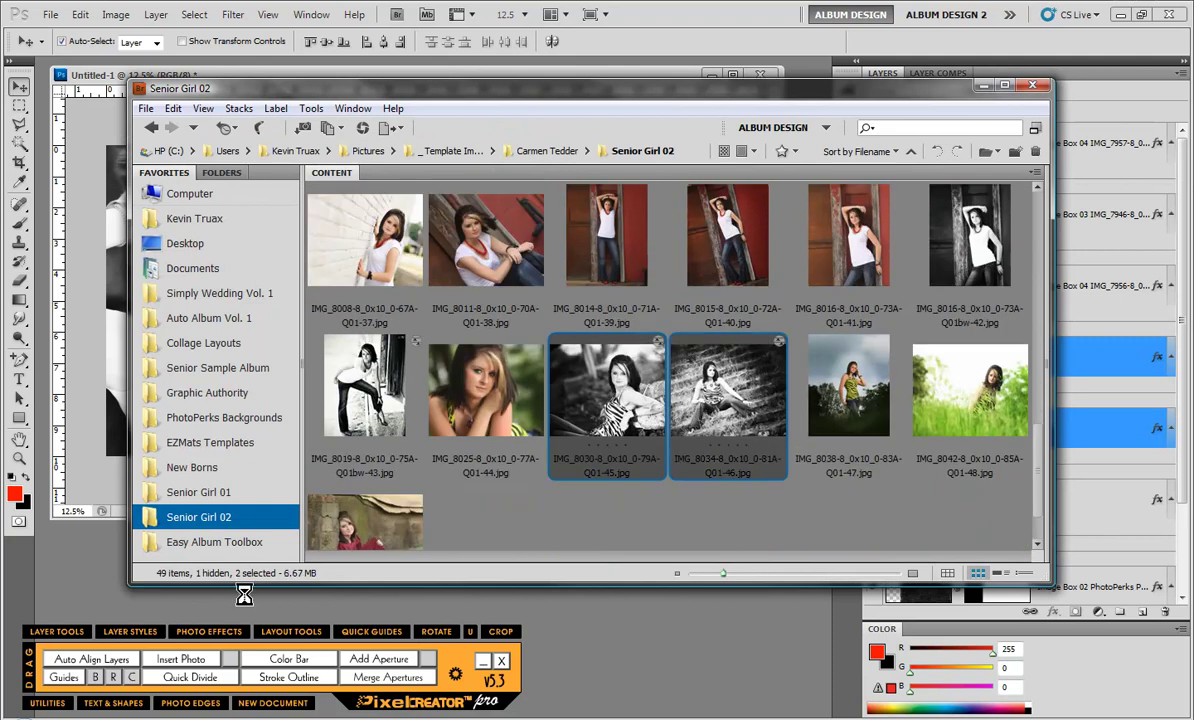
{"action": "left_click", "coordinate": [525, 640]}
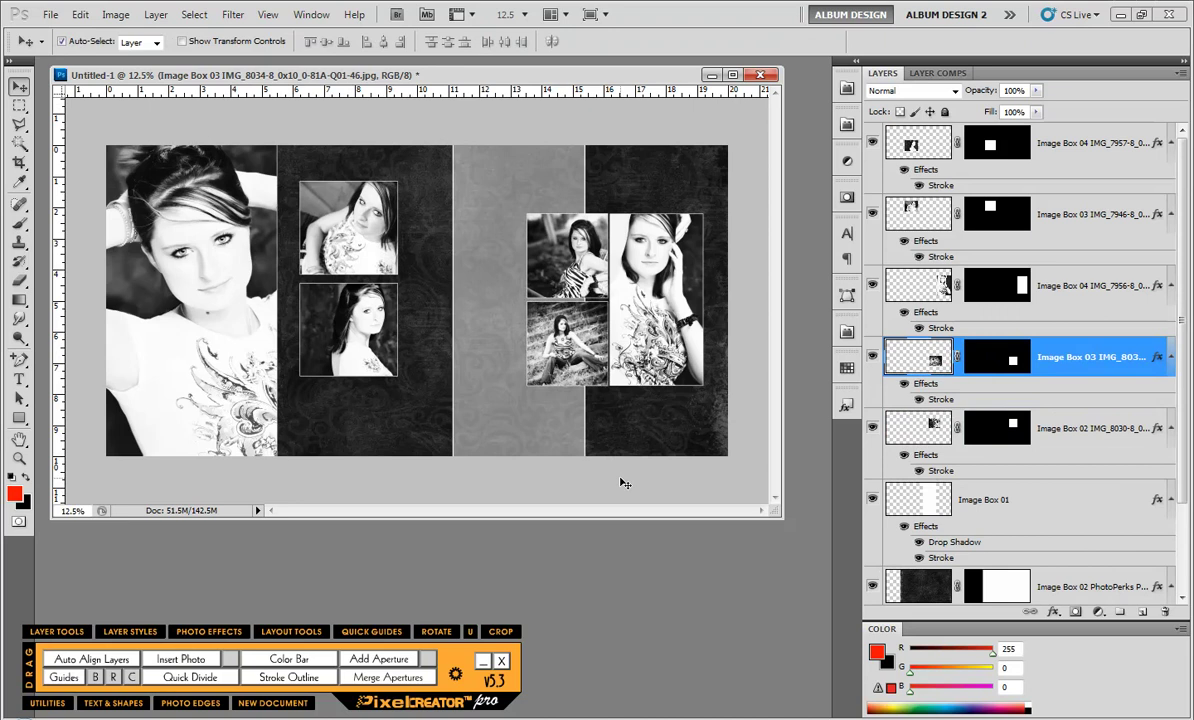
Set the fill of the full-height strip Image Box 01 on the right page to 0%.
{"action": "left_click", "coordinate": [517, 401]}
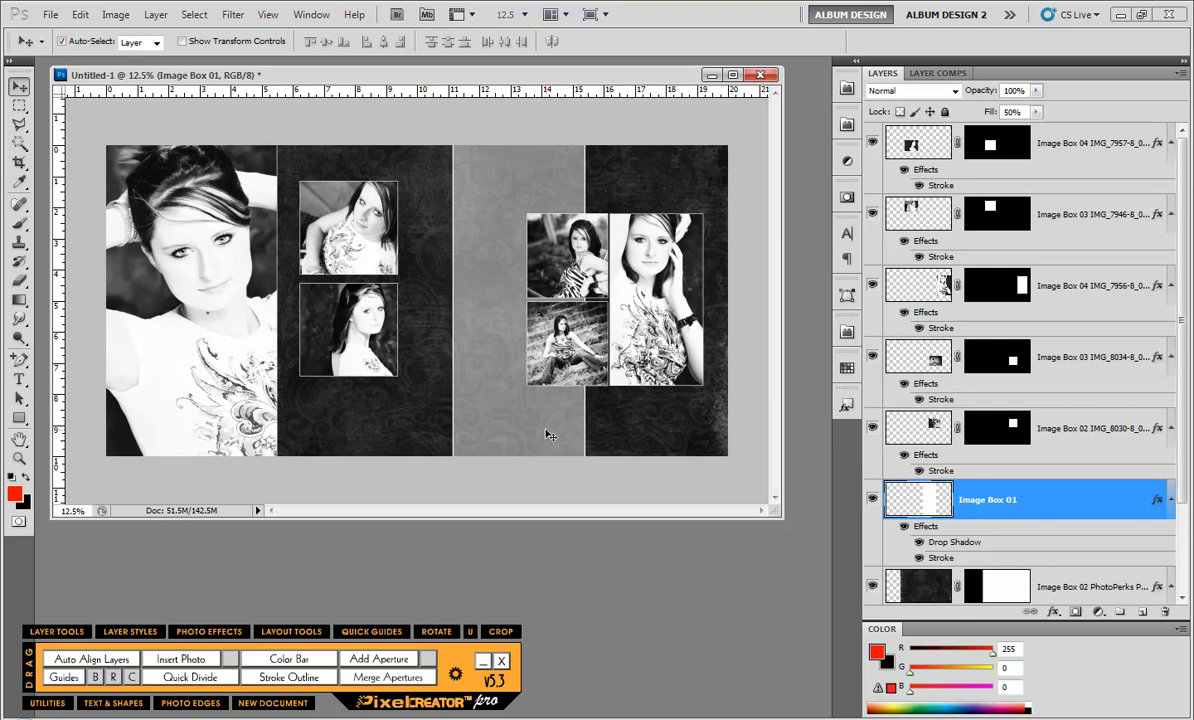
{"action": "left_click", "coordinate": [1036, 112]}
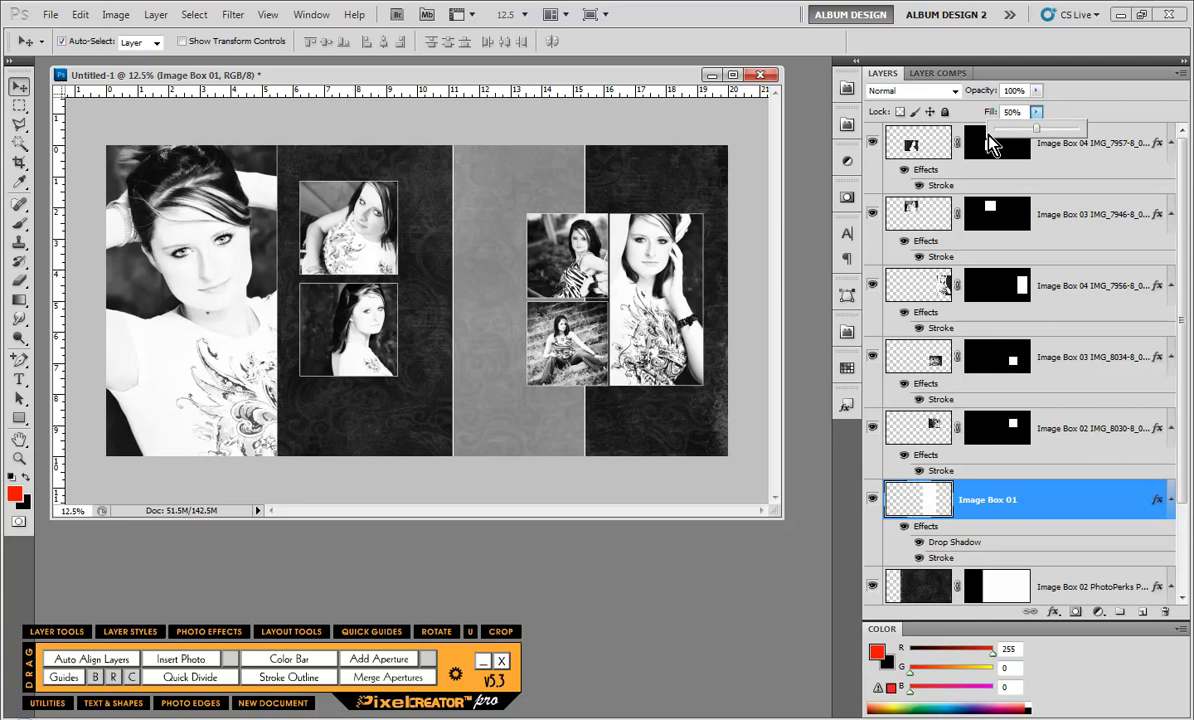
{"action": "left_click_drag", "start_coordinate": [1034, 130], "coordinate": [1082, 130]}
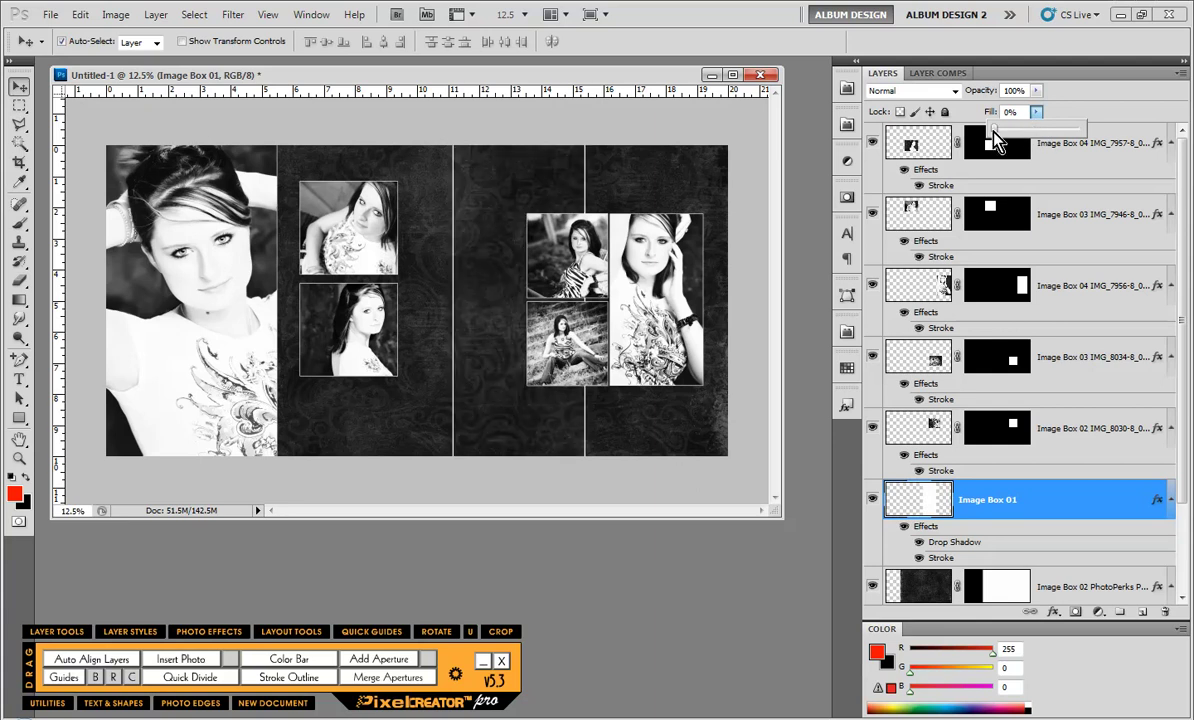
{"action": "left_click", "coordinate": [590, 491]}
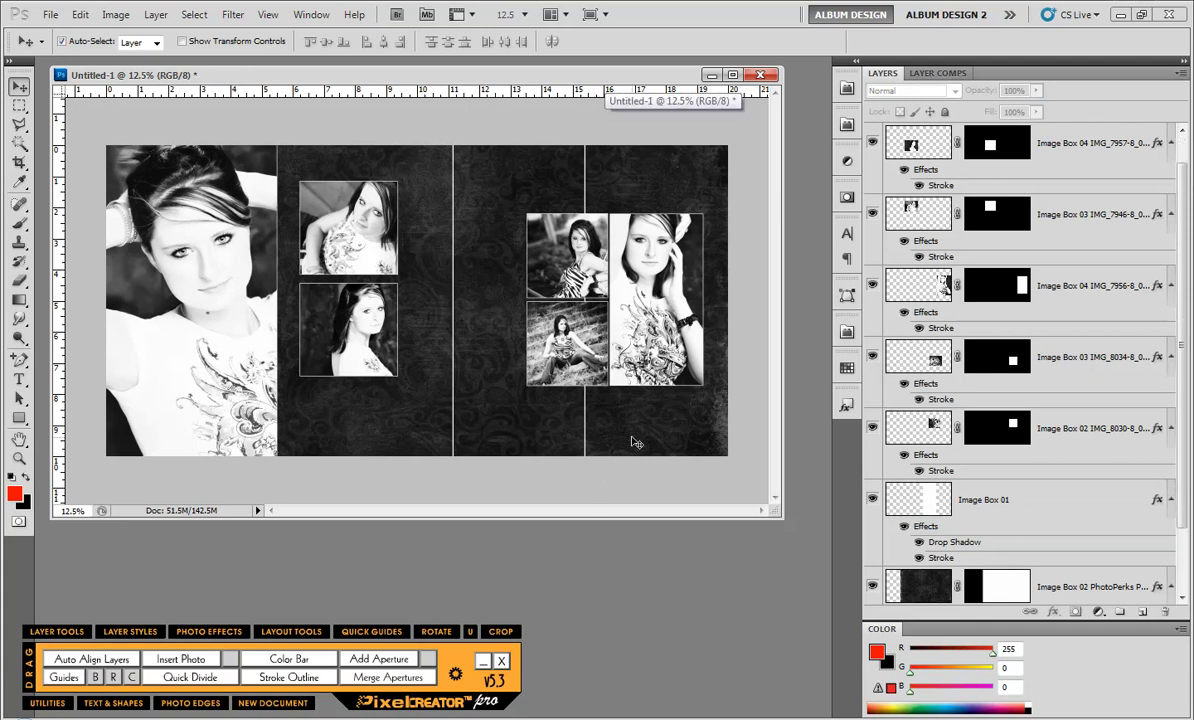
Add a colorizing Hue/Saturation adjustment with saturation 100 above the dark textured background and clip it to that layer.
{"action": "left_click", "coordinate": [592, 410]}
{"action": "left_click", "coordinate": [1097, 611]}
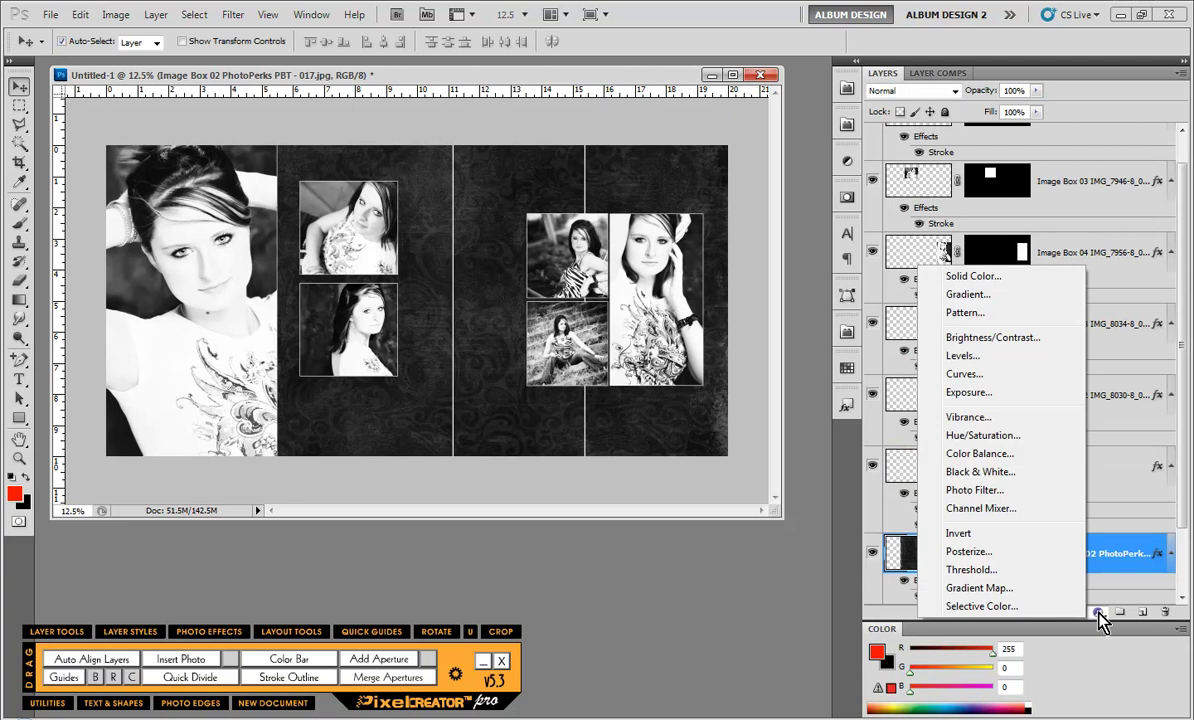
{"action": "left_click", "coordinate": [1000, 437]}
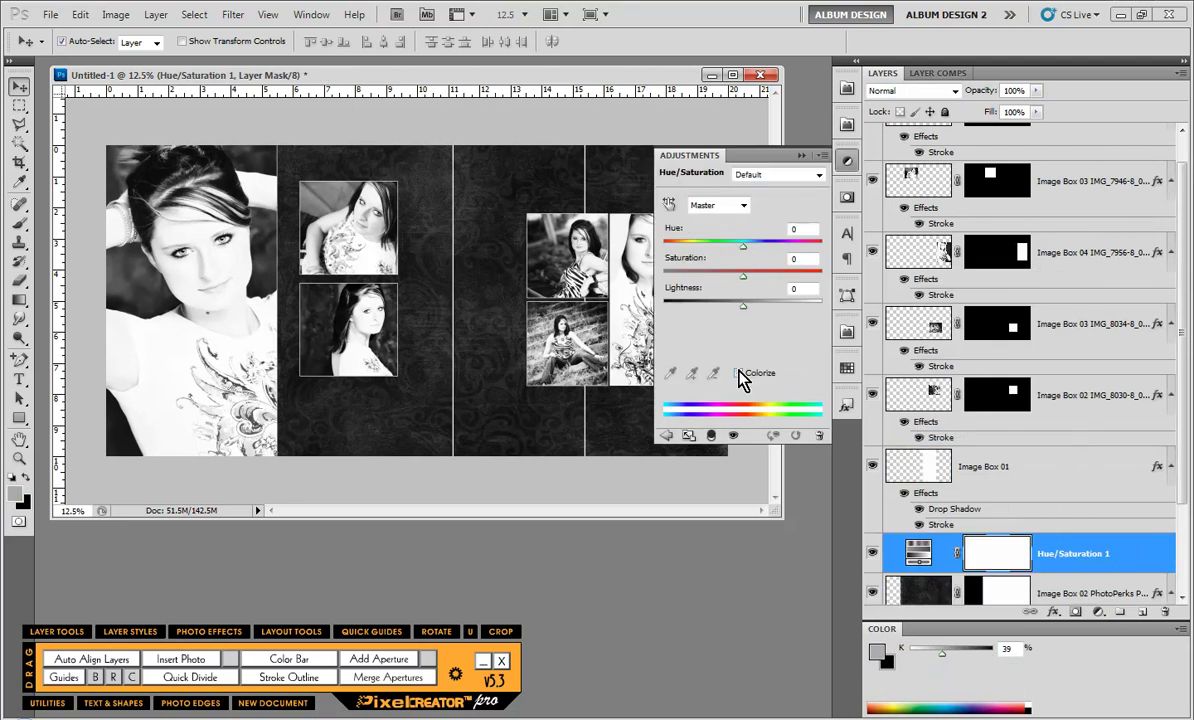
{"action": "left_click", "coordinate": [738, 373]}
{"action": "left_click_drag", "start_coordinate": [705, 278], "coordinate": [824, 290]}
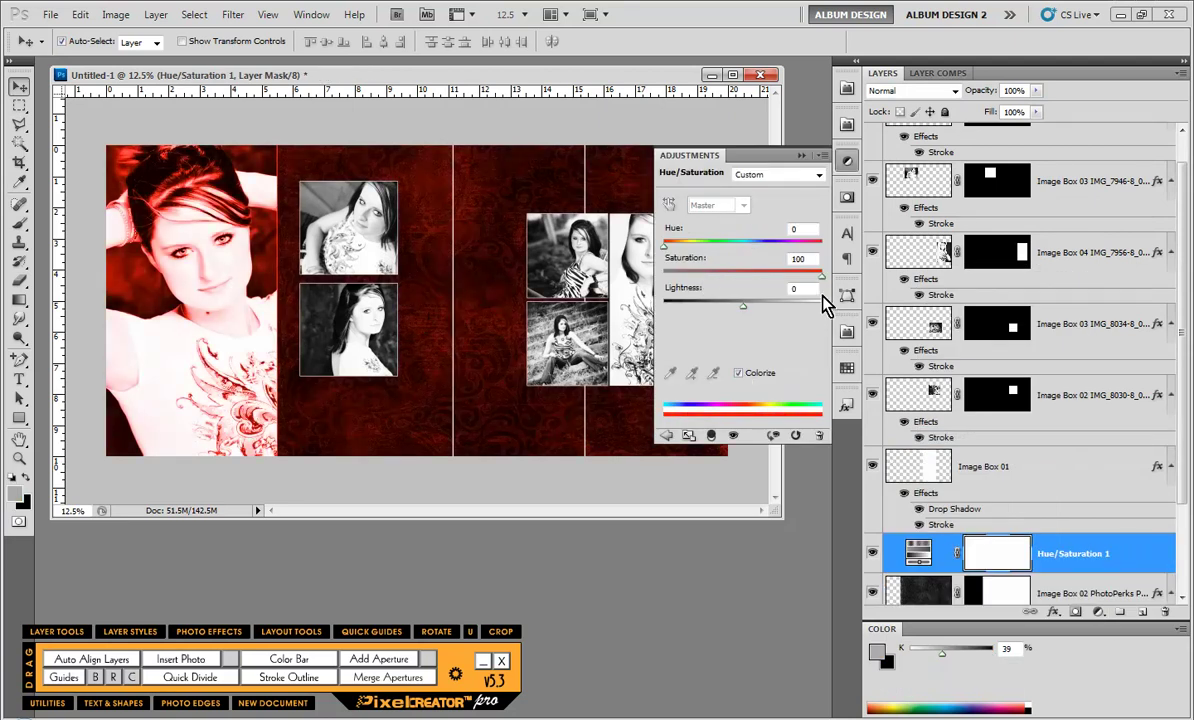
{"action": "left_click", "coordinate": [711, 436]}
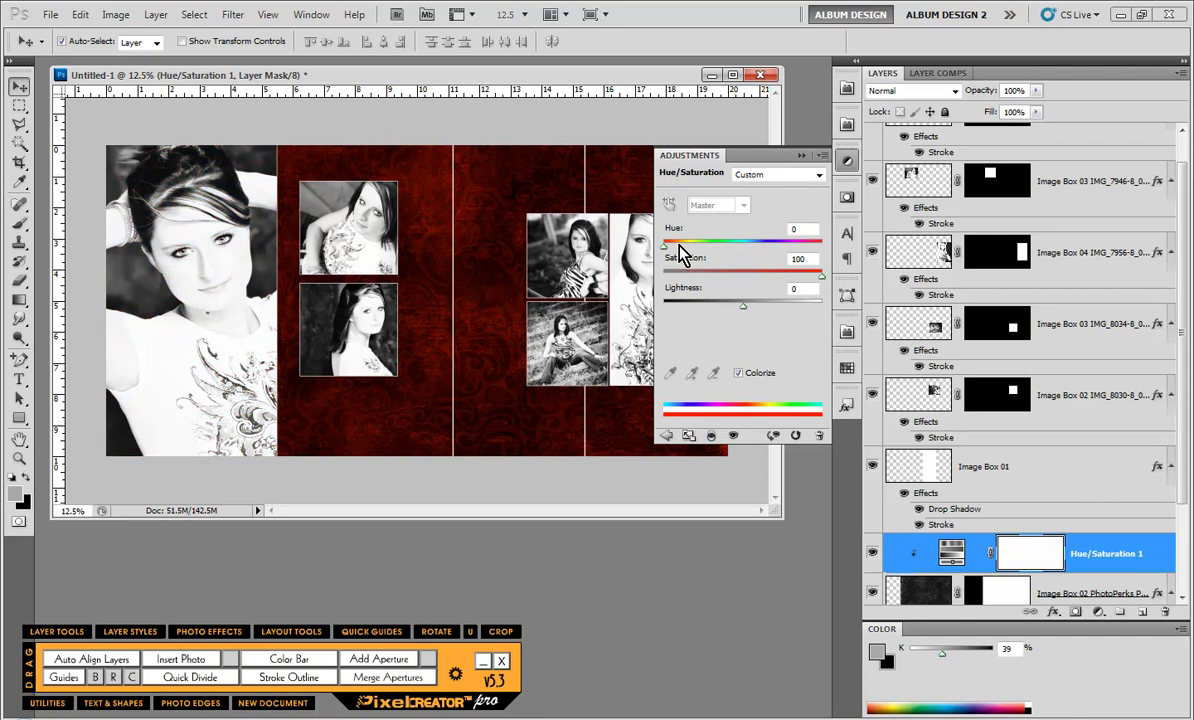
{"action": "left_click", "coordinate": [662, 582]}
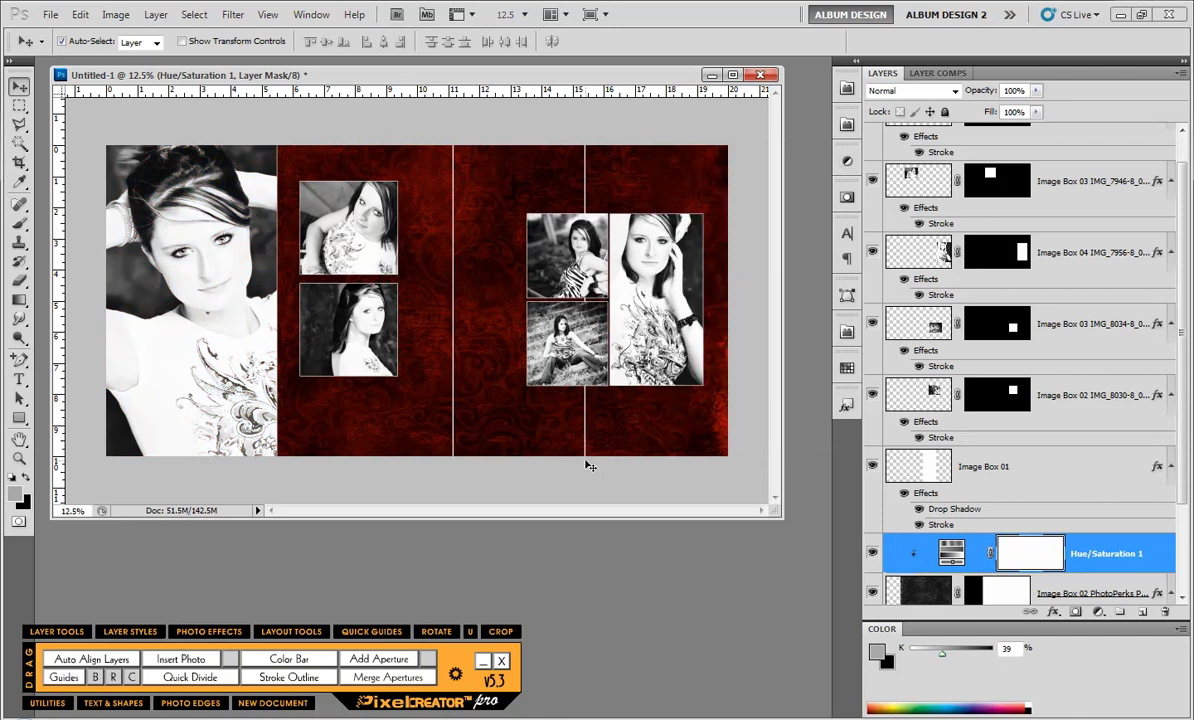
Set the background's Hue/Saturation adjustment to a hue of 320.
{"action": "double_click", "coordinate": [962, 548]}
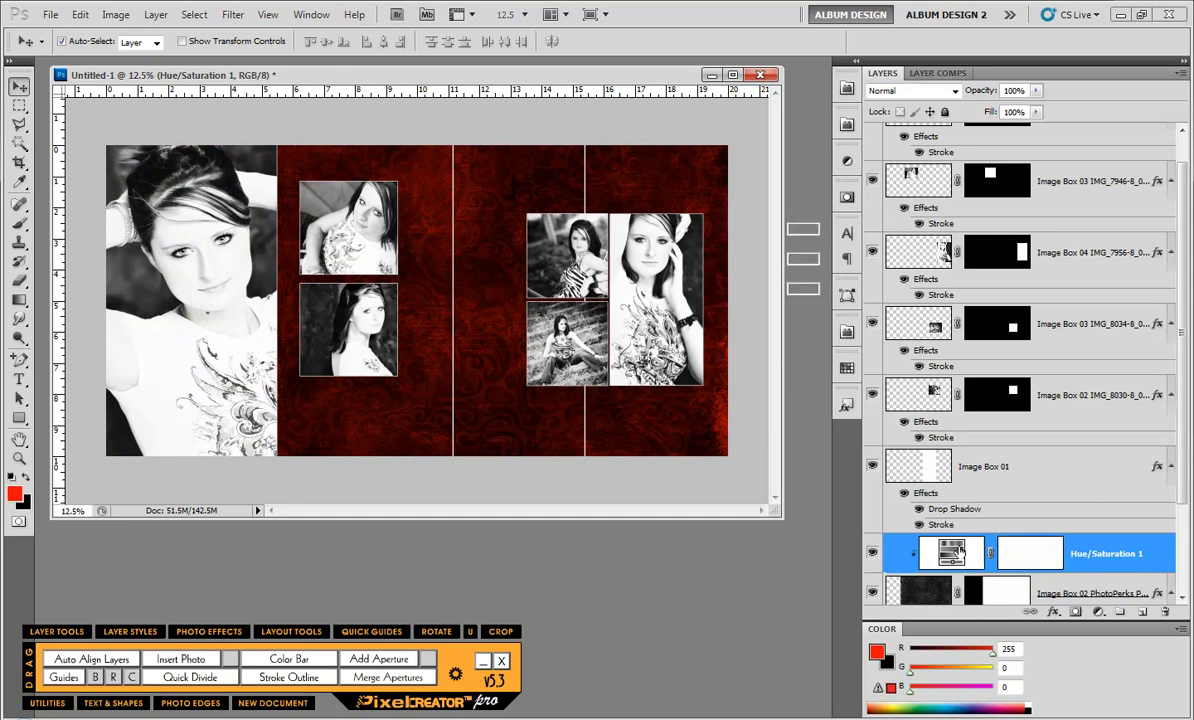
{"action": "left_click_drag", "start_coordinate": [663, 244], "coordinate": [805, 253]}
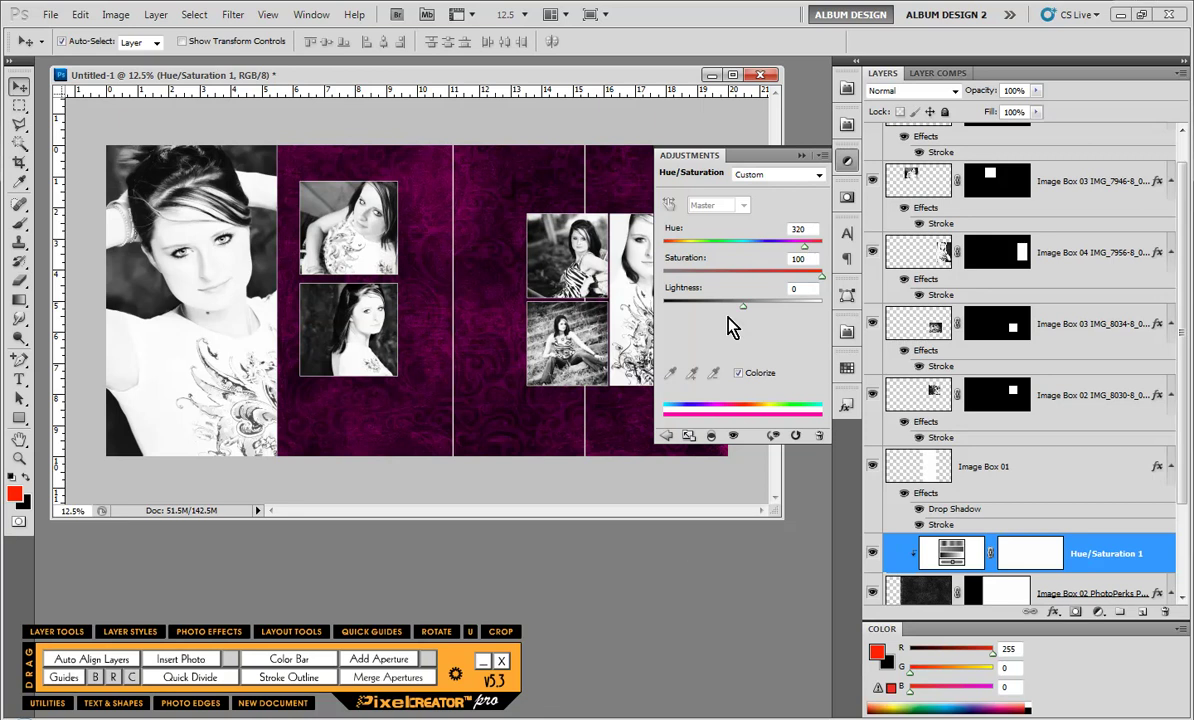
{"action": "left_click", "coordinate": [672, 619]}
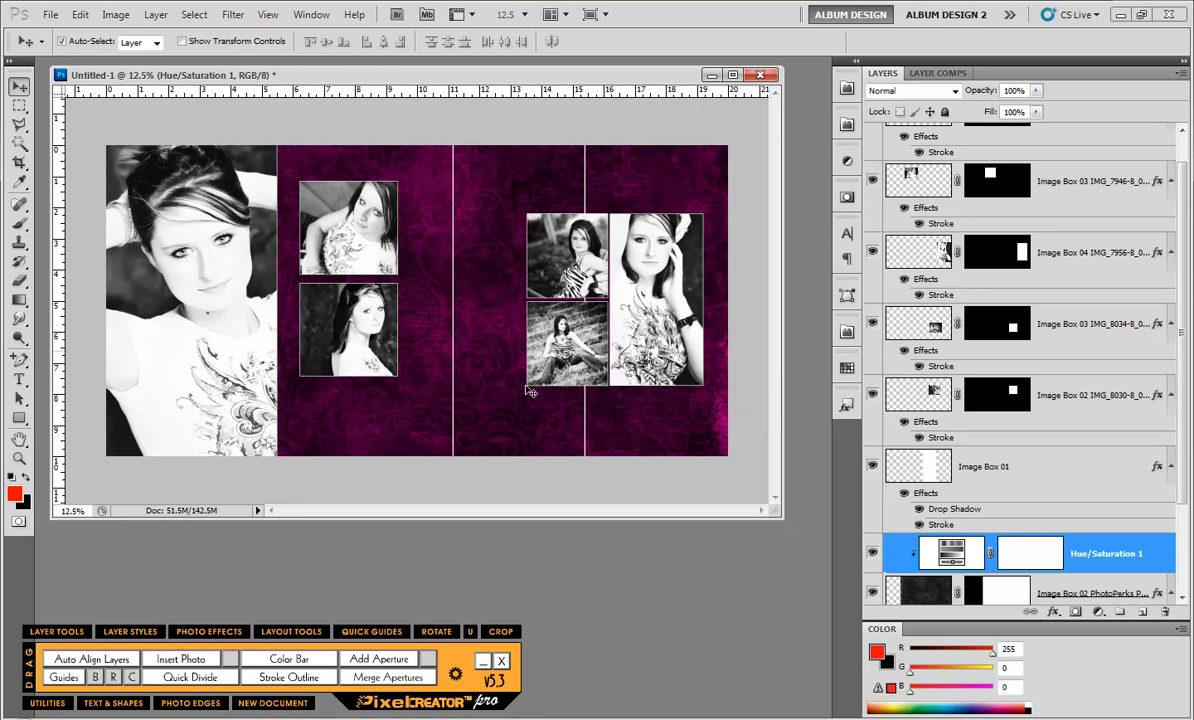
Delete the right page's photos, strip and textured background together with the Hue/Saturation adjustment layer.
{"action": "left_click_drag", "start_coordinate": [776, 514], "coordinate": [779, 542]}
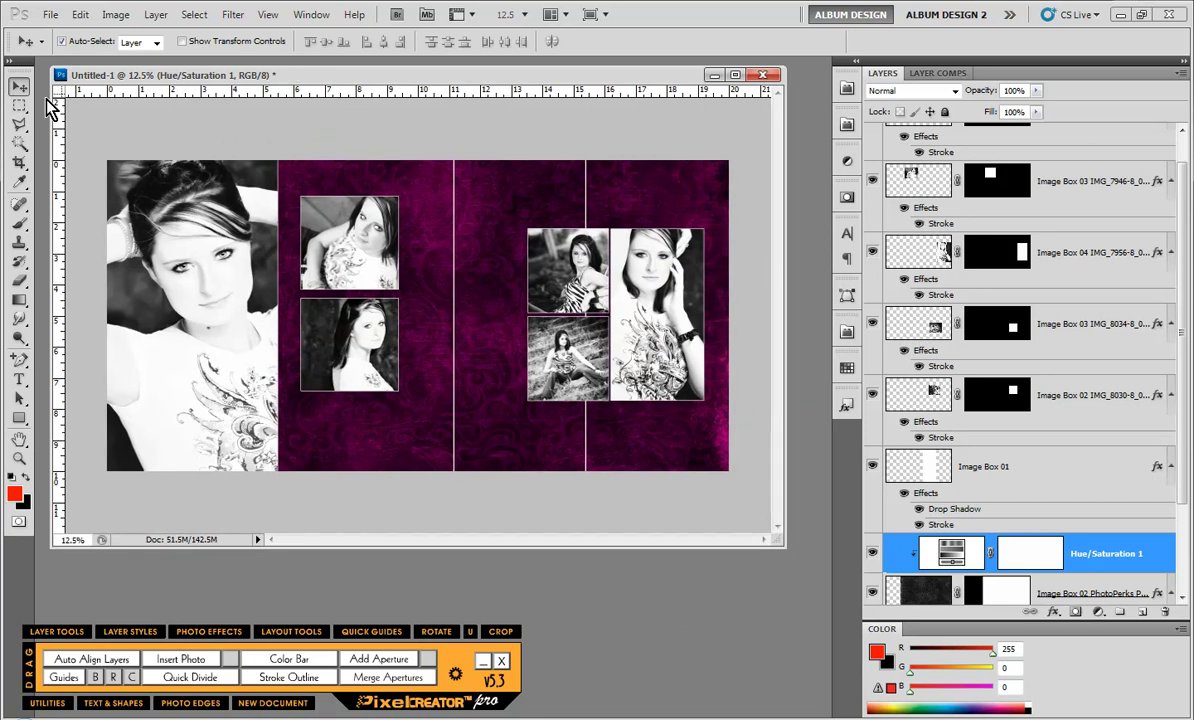
{"action": "left_click_drag", "start_coordinate": [753, 135], "coordinate": [489, 455]}
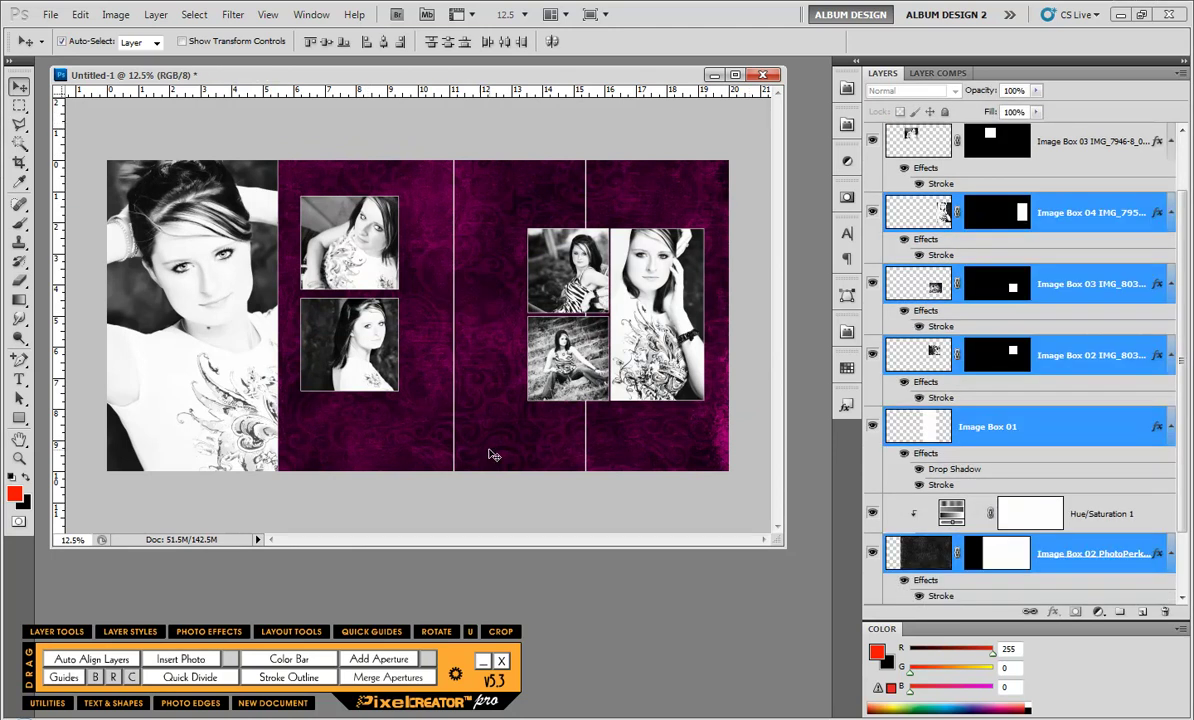
{"action": "key", "text": "Delete"}
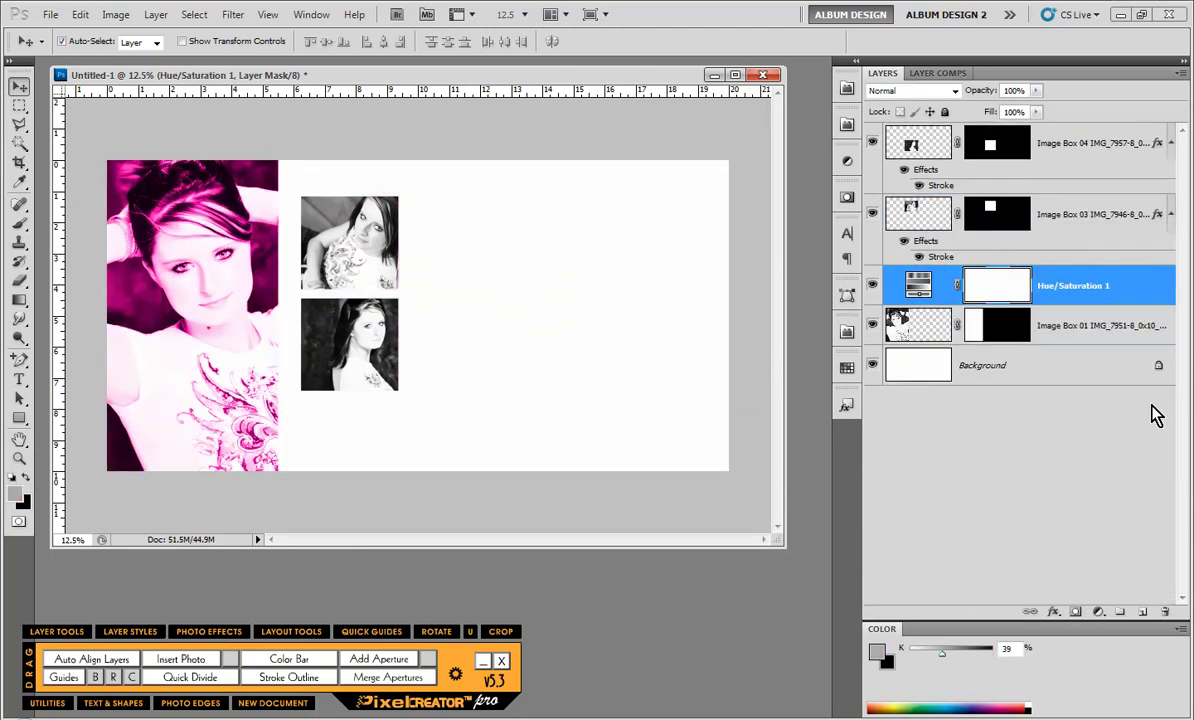
{"action": "left_click_drag", "start_coordinate": [1013, 286], "coordinate": [1165, 611]}
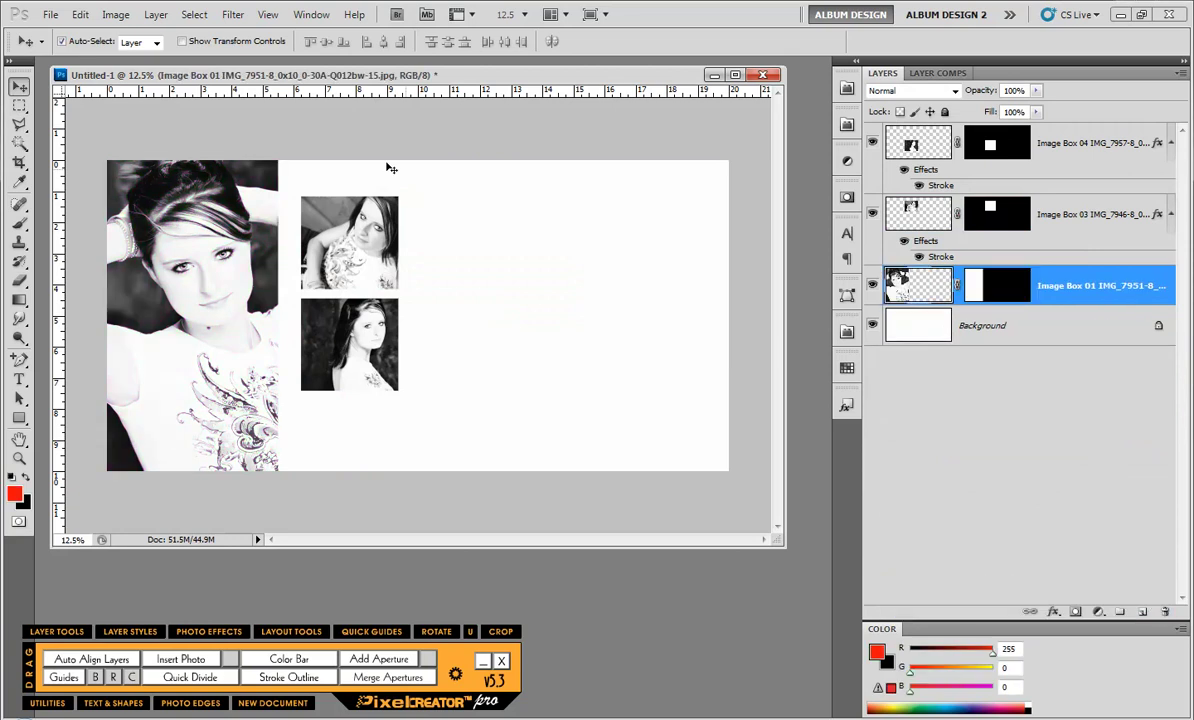
Marquee-select a full-height vertical strip about 4.2 inches wide on the right page, starting about 13.3 inches across the spread.
{"action": "left_click", "coordinate": [19, 105]}
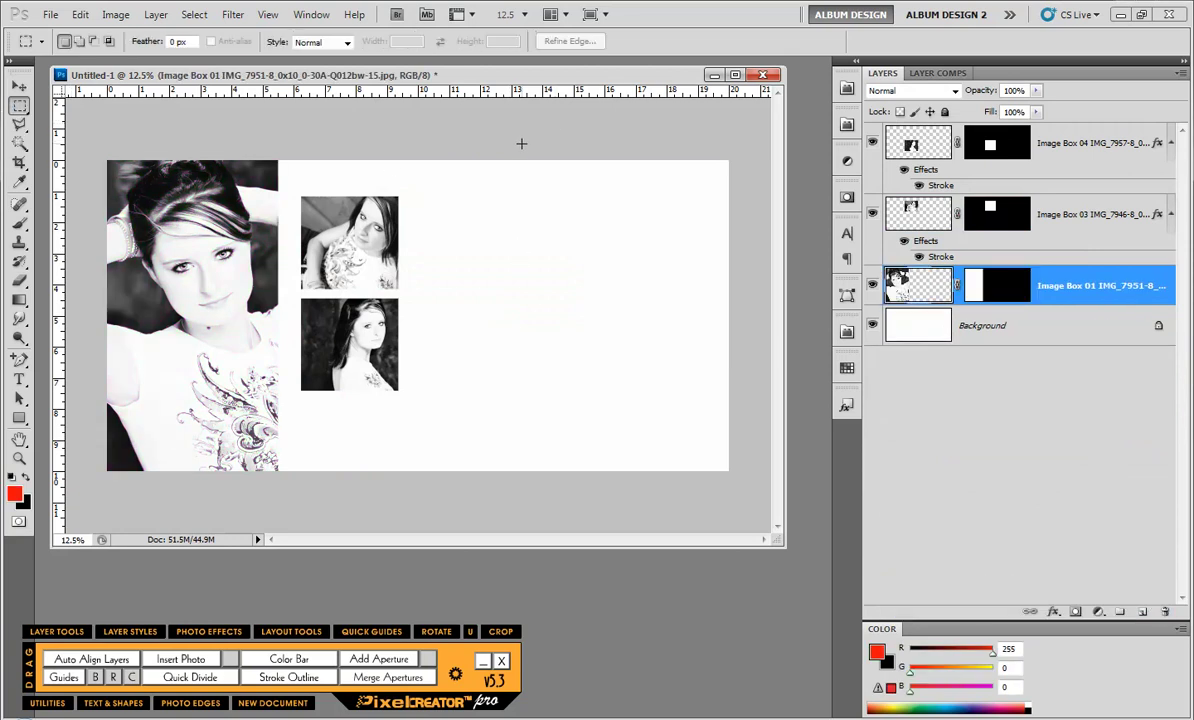
{"action": "left_click_drag", "start_coordinate": [521, 143], "coordinate": [653, 506]}
{"action": "left_click", "coordinate": [653, 506]}
{"action": "key", "text": "ctrl+shift+d"}
Run Spread 36.jsx from Simply Wedding Vol. 1's Rapid Design folder in Bridge to build its image boxes inside the selected strip.
{"action": "key", "text": "ctrl+alt+o"}
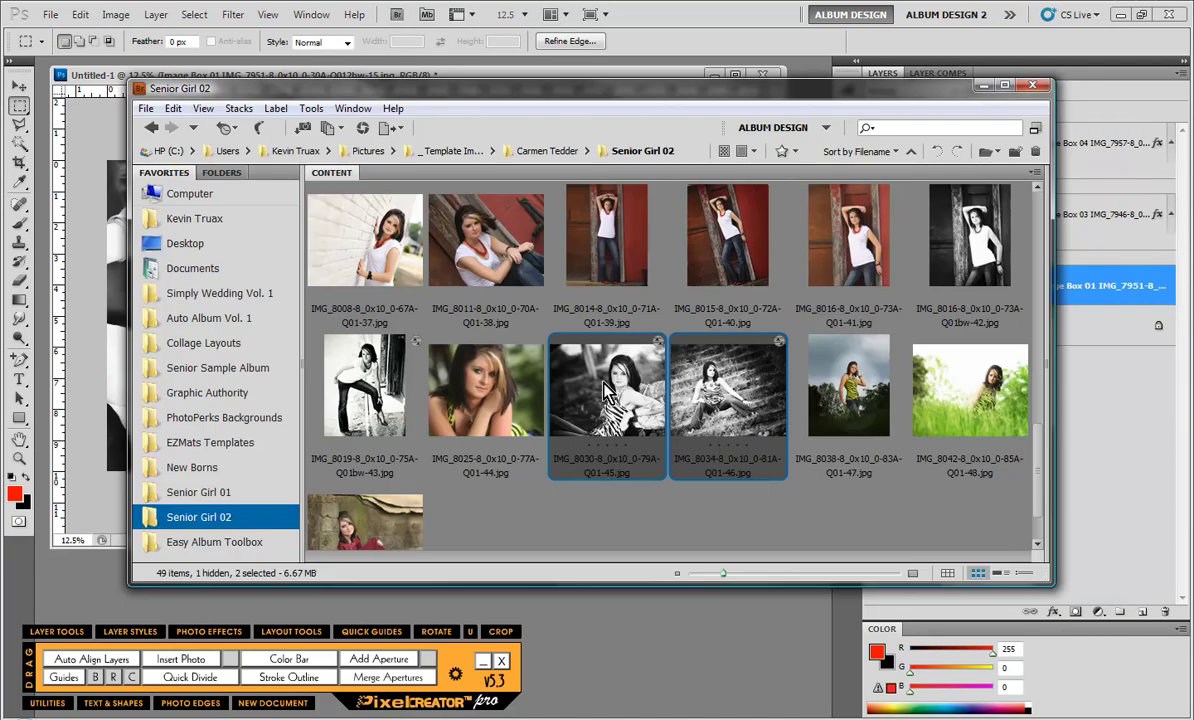
{"action": "left_click", "coordinate": [218, 292]}
{"action": "left_click", "coordinate": [385, 240]}
{"action": "double_click", "coordinate": [373, 234]}
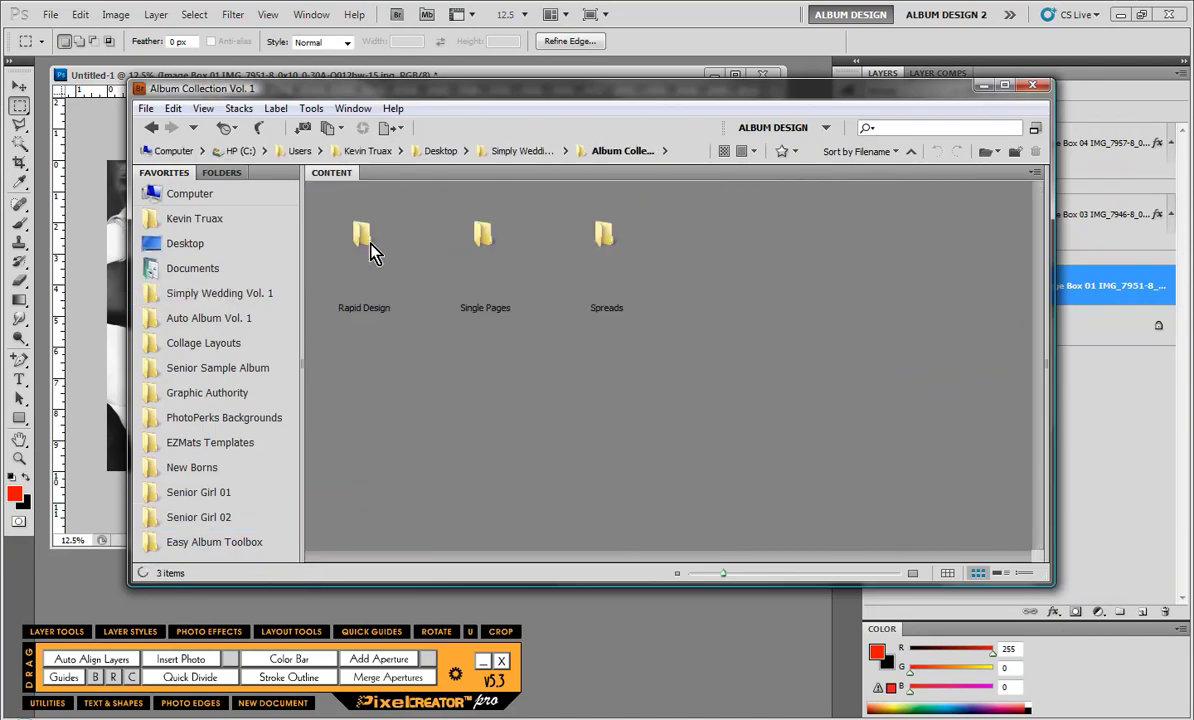
{"action": "double_click", "coordinate": [360, 238]}
{"action": "left_click_drag", "start_coordinate": [1036, 226], "coordinate": [961, 451]}
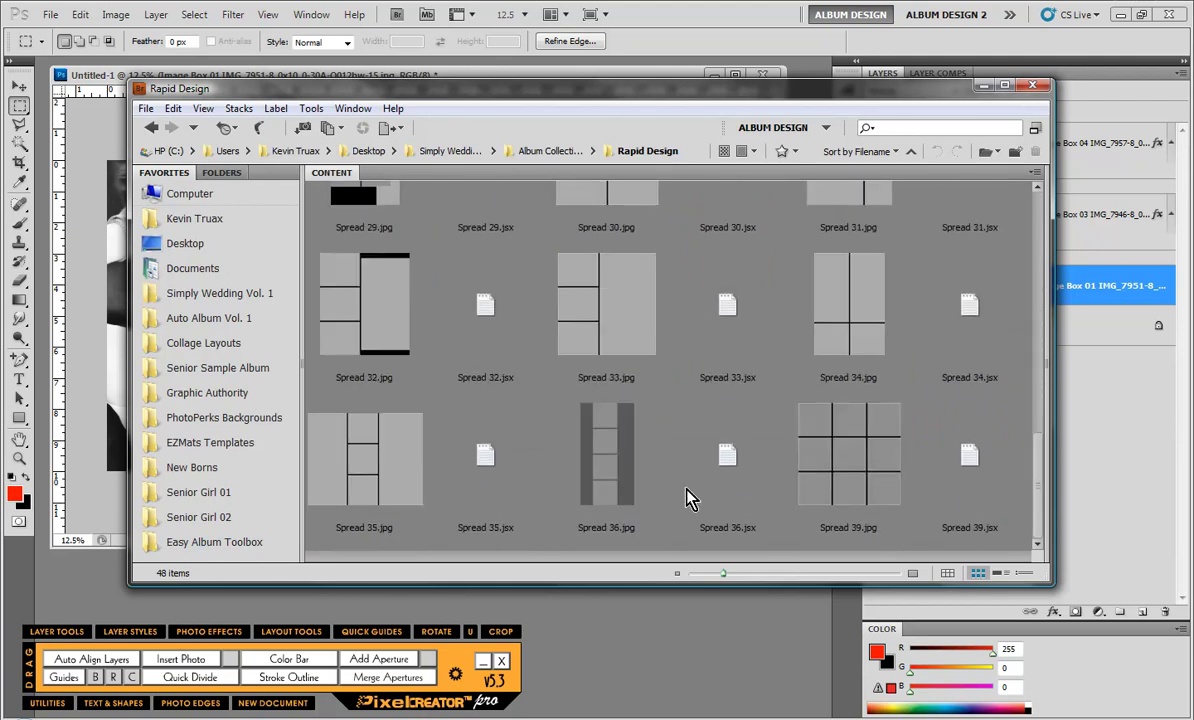
{"action": "double_click", "coordinate": [722, 474]}
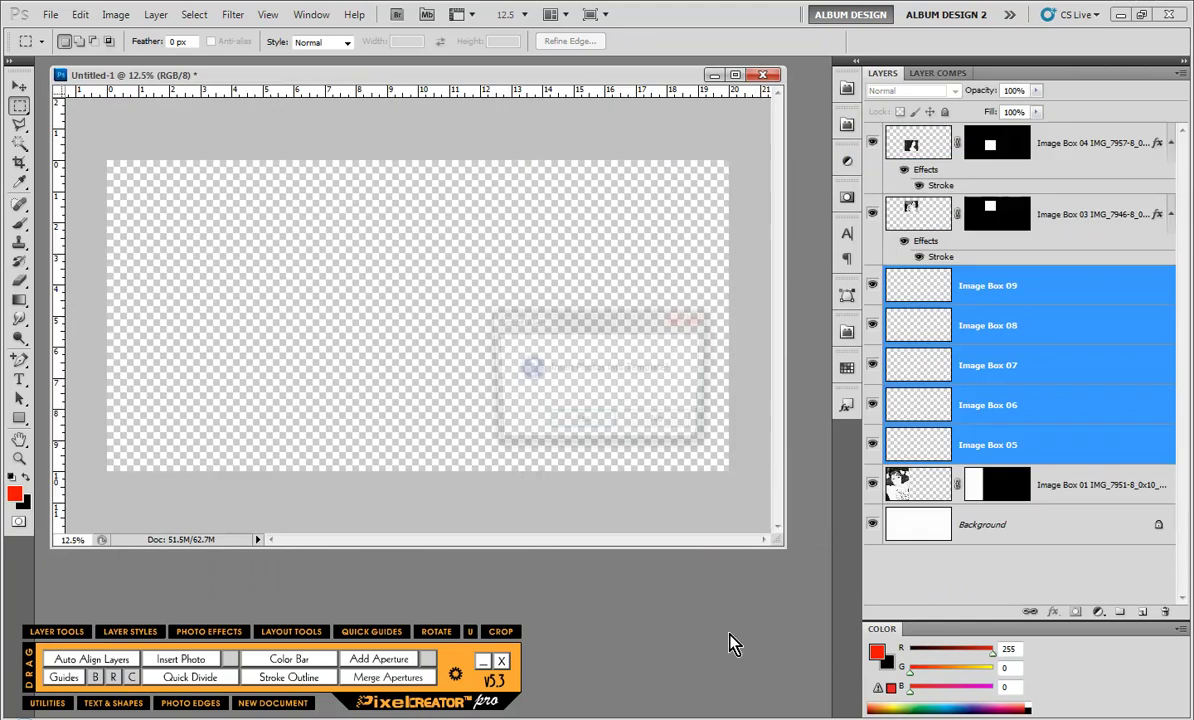
{"action": "left_click", "coordinate": [655, 425]}
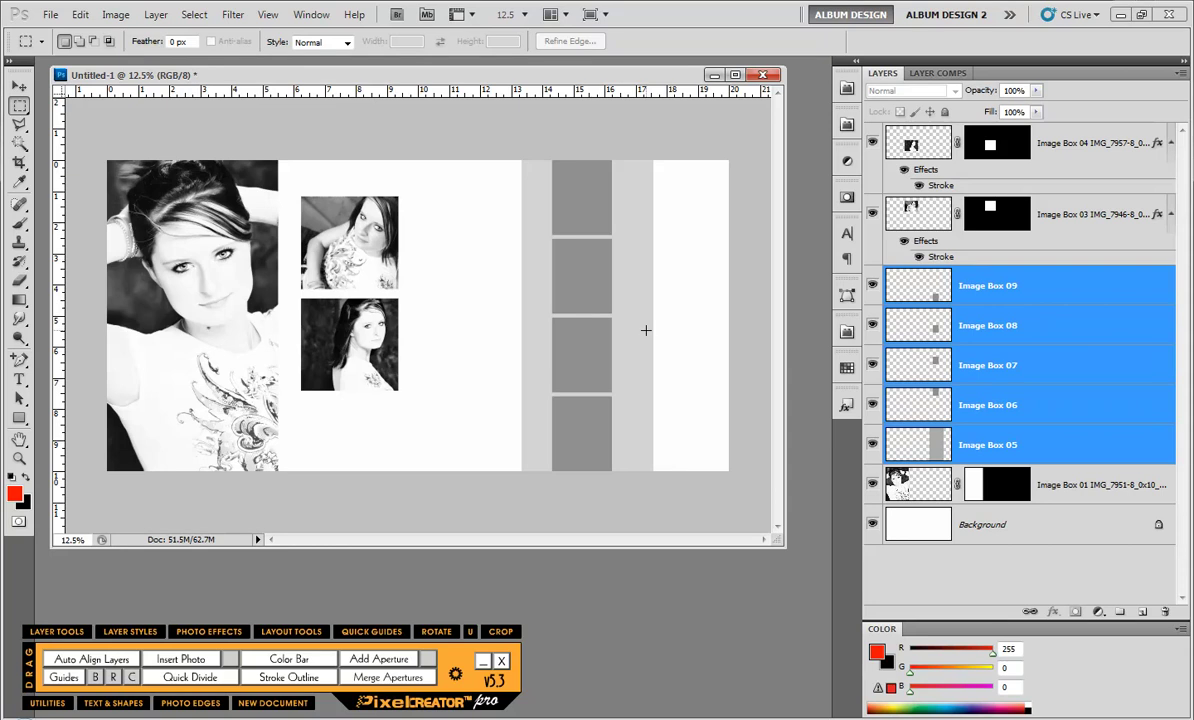
Switch to the Move tool and deselect the layers Image Box 05 to Image Box 09.
{"action": "left_click", "coordinate": [17, 86]}
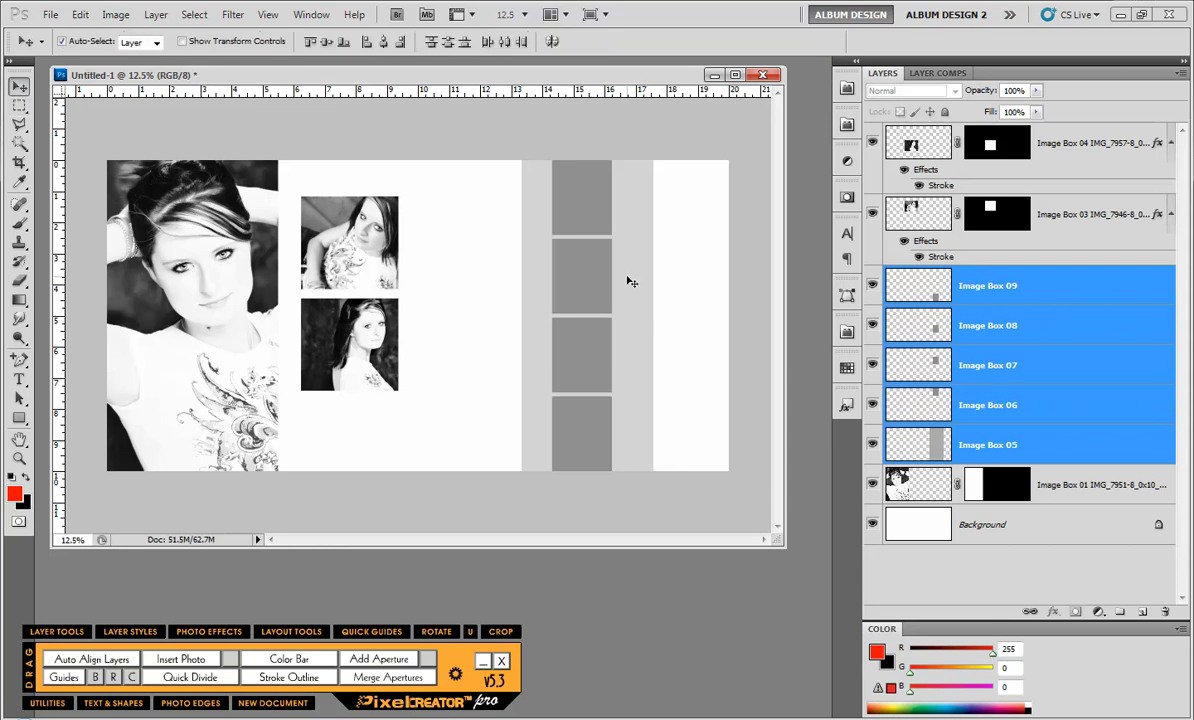
{"action": "left_click", "coordinate": [645, 300]}
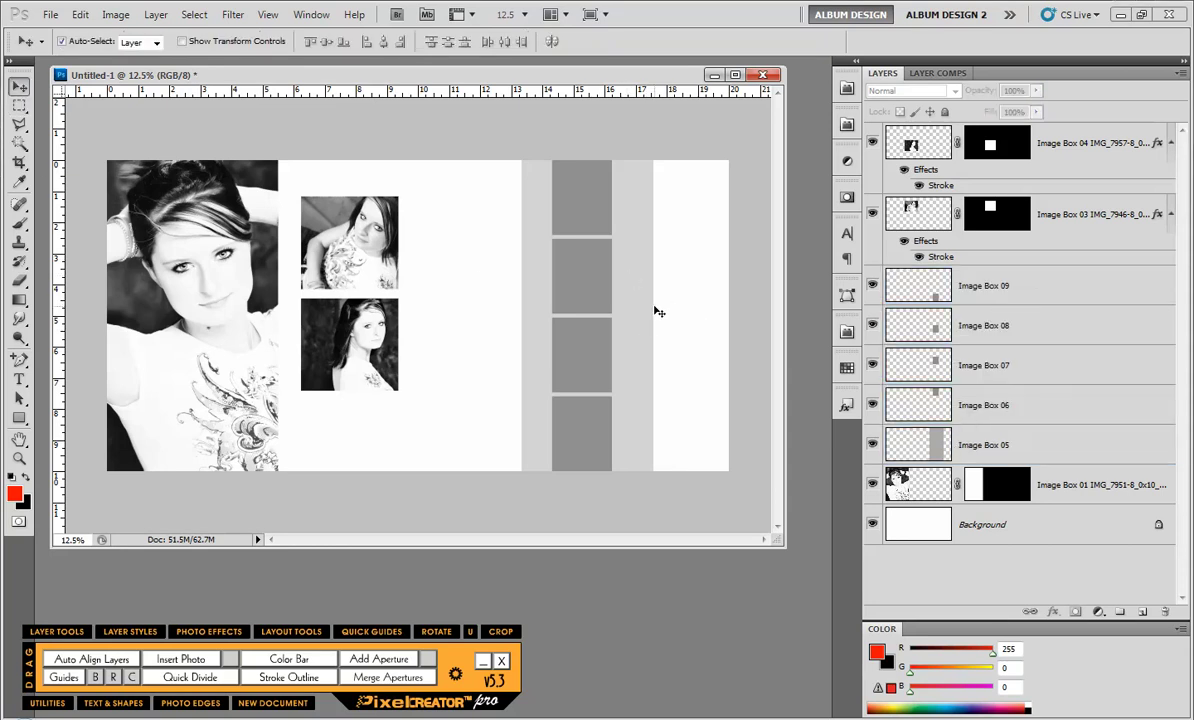
{"action": "left_click", "coordinate": [700, 314]}
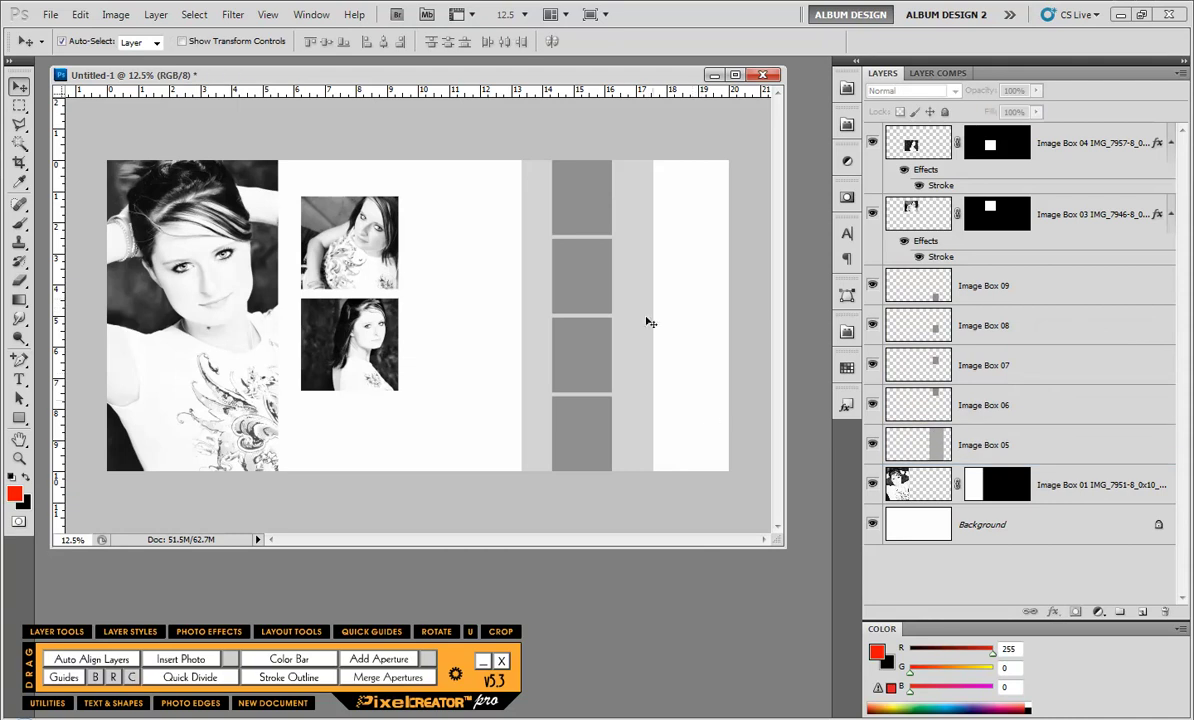